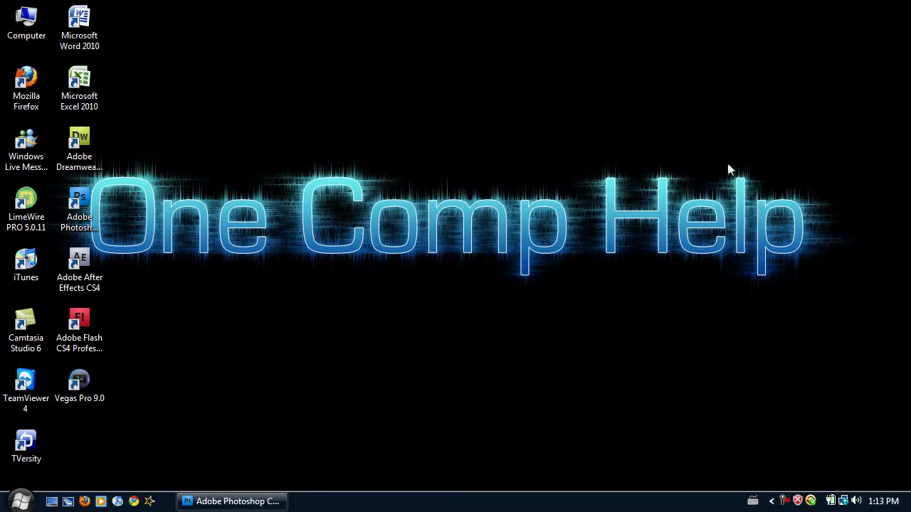
- Restore the minimised Photoshop CS4 window from the taskbar
click(232, 501)
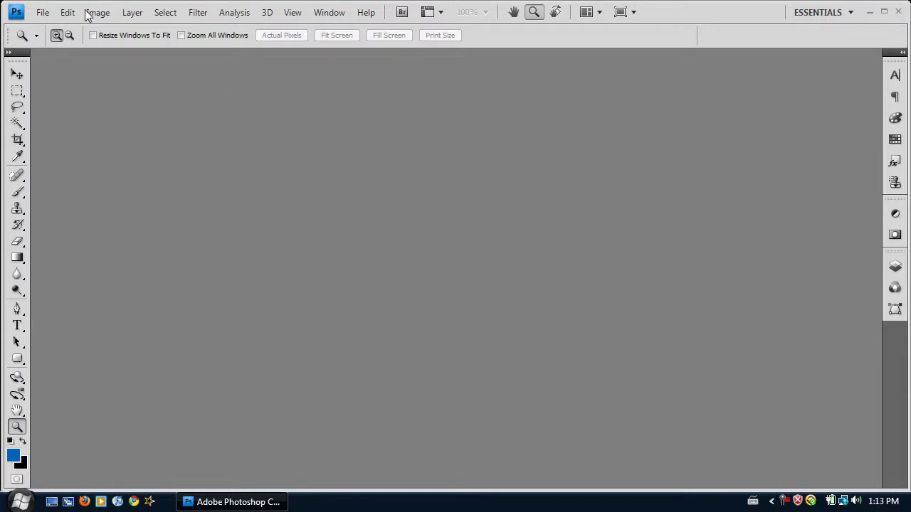
- Create a new 1280 × 800 px, 72 ppi document with a white background
click(47, 14)
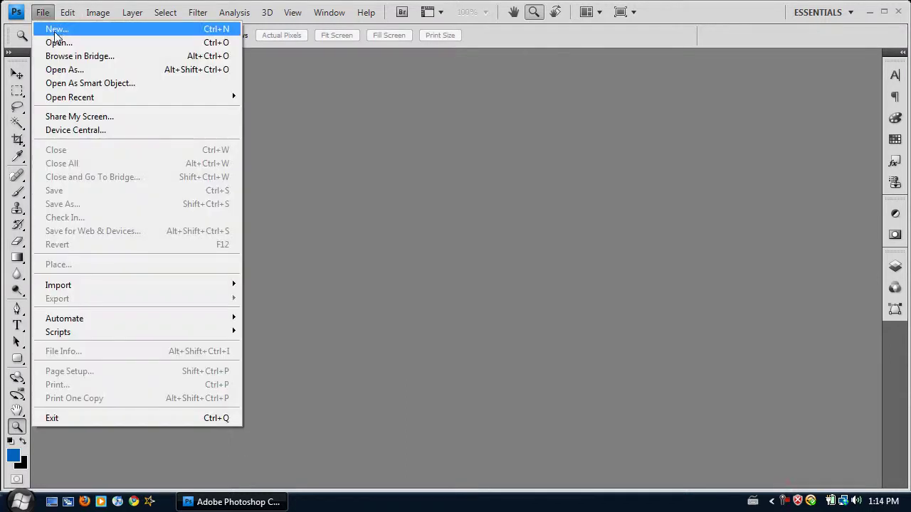
click(54, 28)
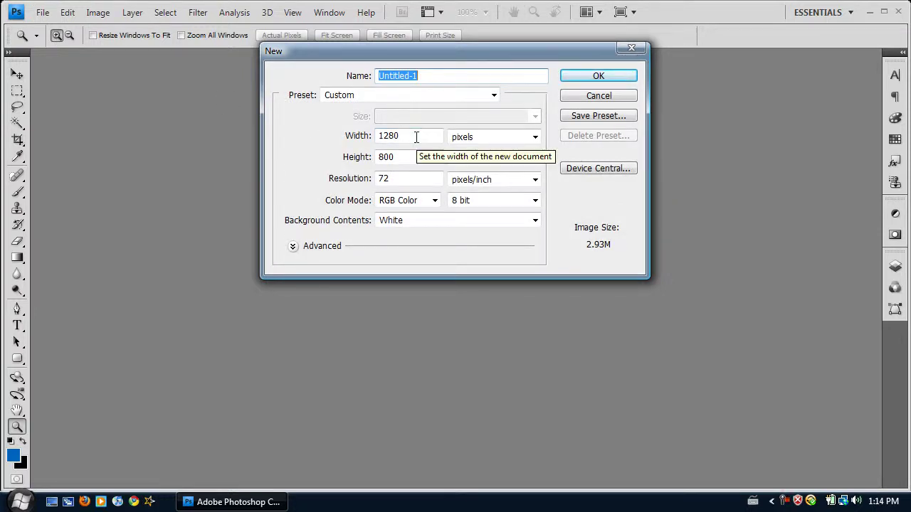
click(578, 77)
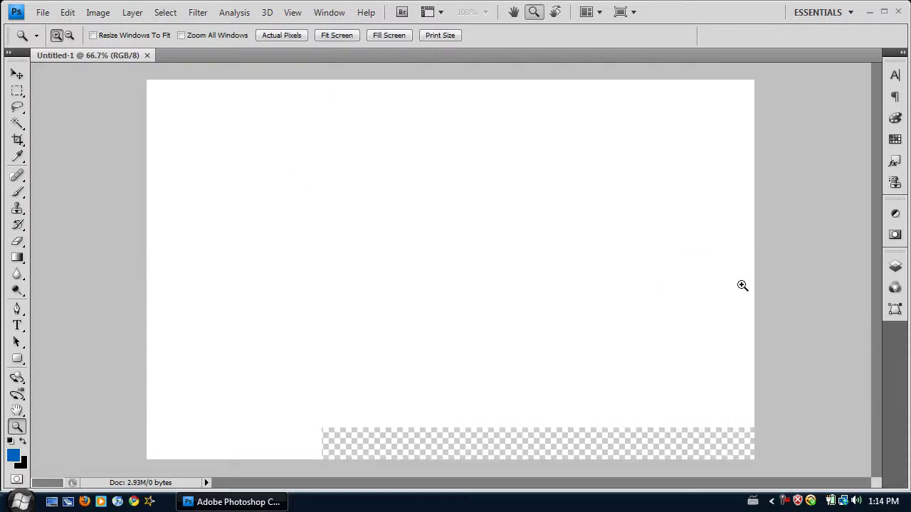
- Unlock the Background into Layer 0 and fill it entirely with black
click(894, 283)
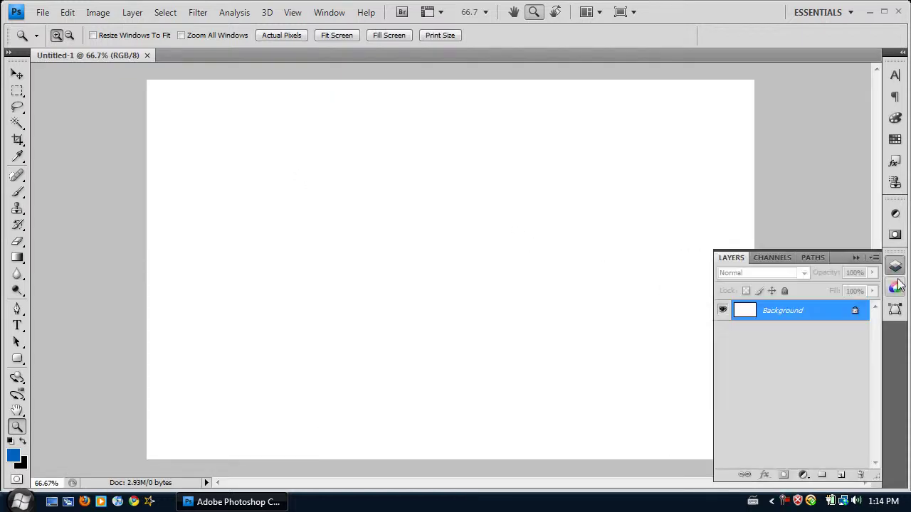
key(alt)
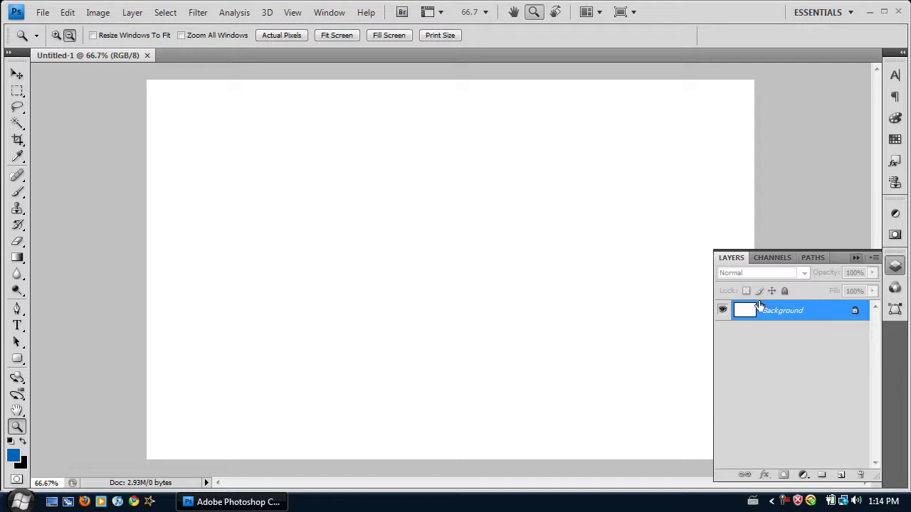
alt+double_click(762, 317)
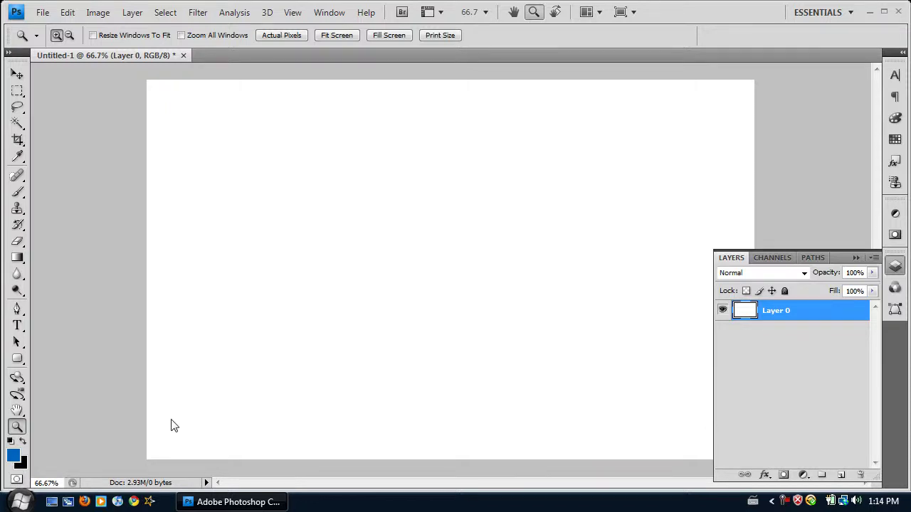
key(ctrl+BackSpace)
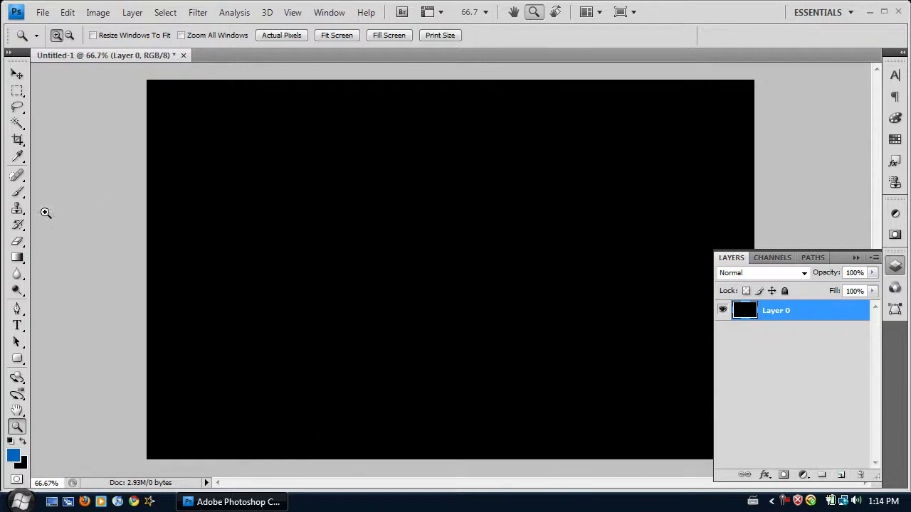
- Type 'OneCompHelp' in white 157 pt Eurostile and drag it to the canvas centre
click(18, 325)
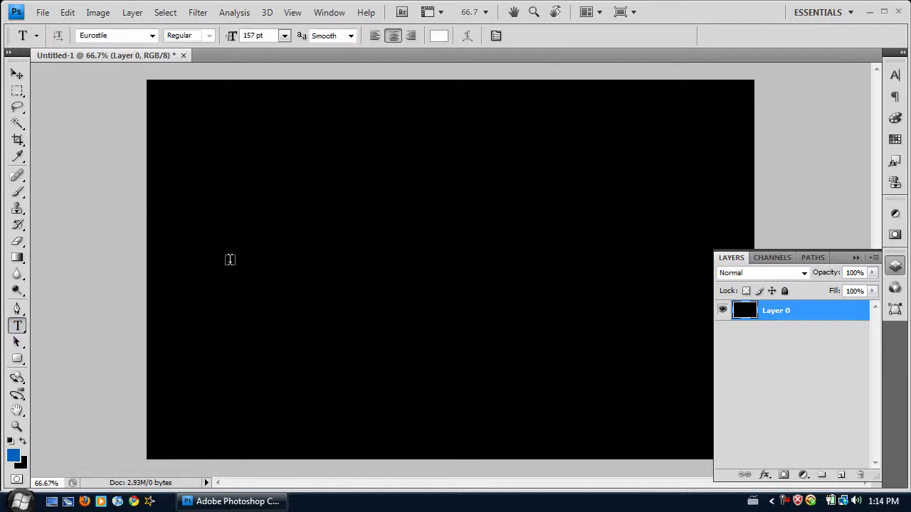
click(230, 259)
text(One)
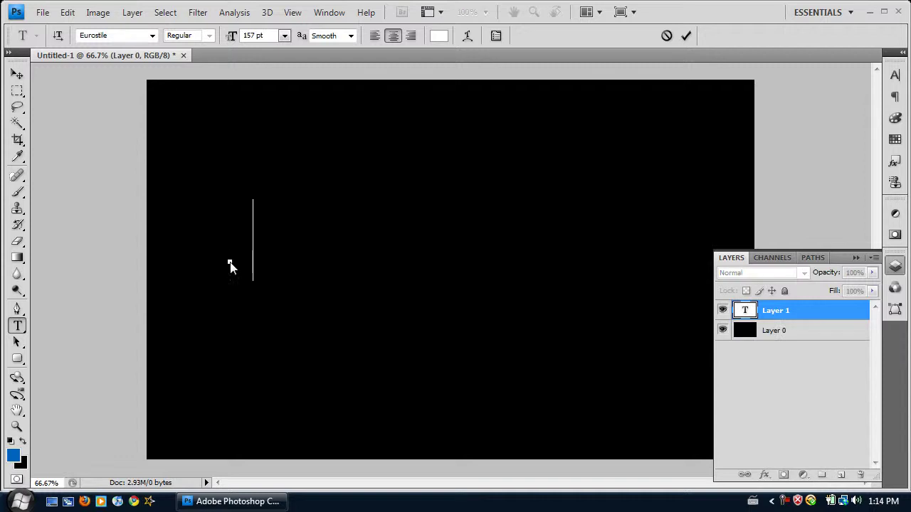
text(Comn)
key(BackSpace)
text(php)
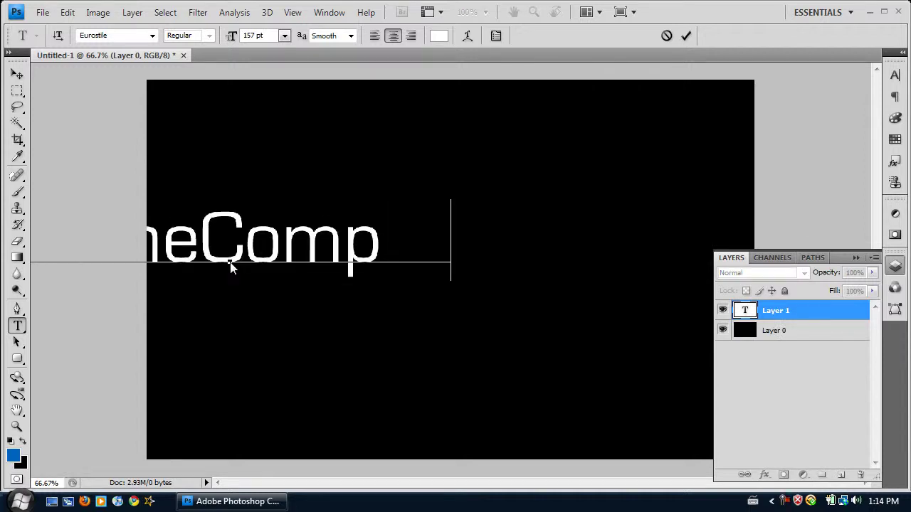
key(BackSpace)
key(BackSpace)
text(Help)
click(17, 74)
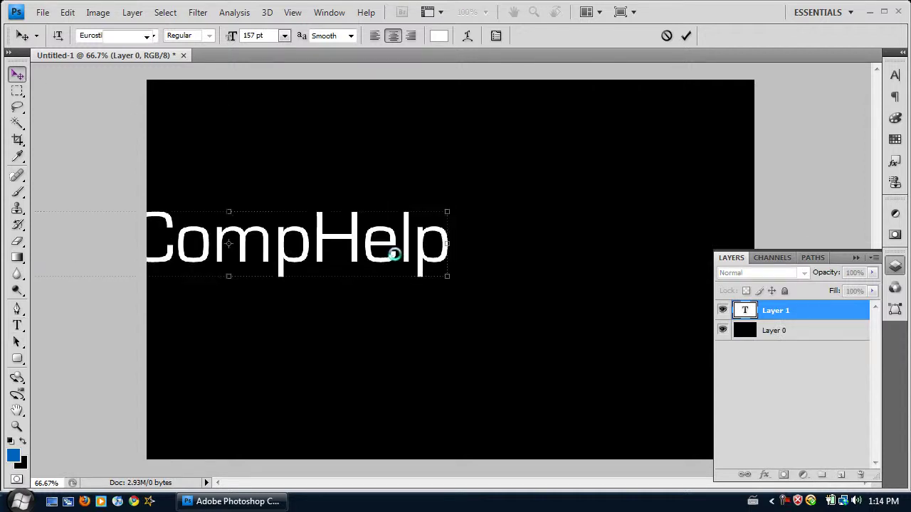
drag(396, 254, 613, 260)
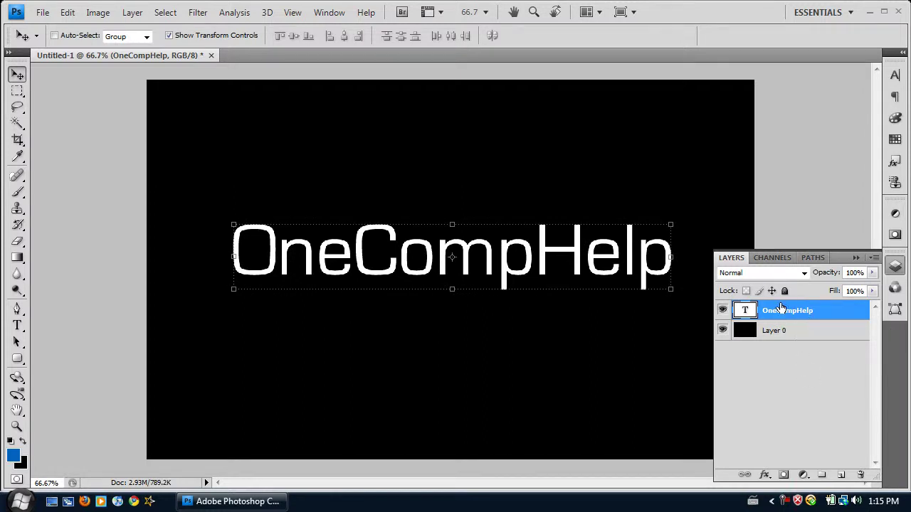
- Duplicate the OneCompHelp text layer and move the copy below the original
drag(823, 310, 840, 479)
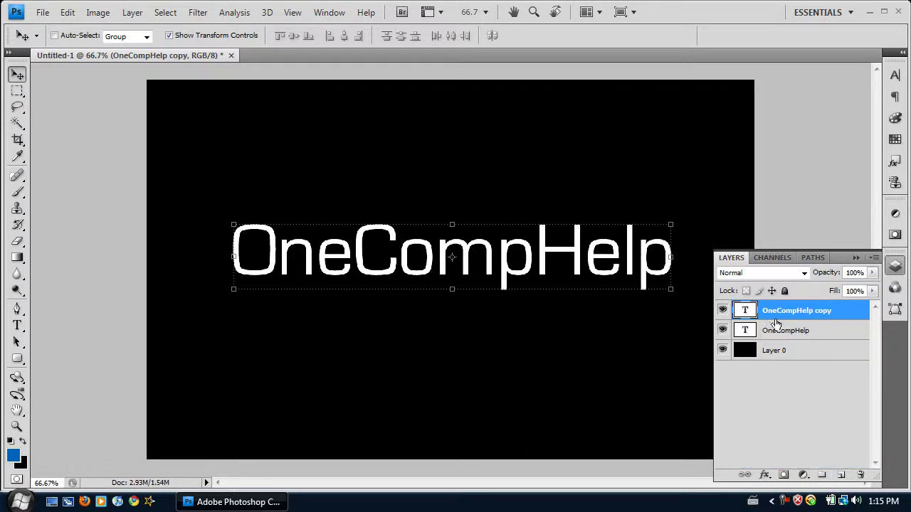
drag(800, 315, 800, 337)
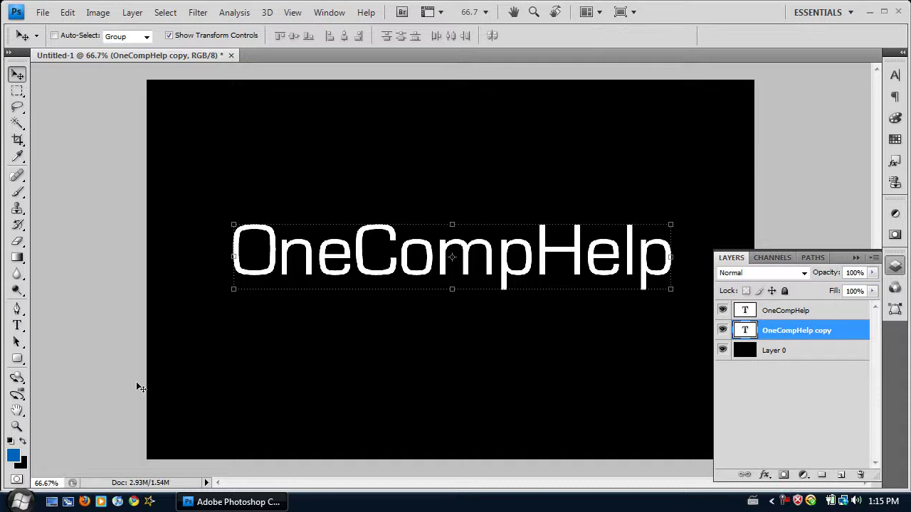
- Set the foreground colour to cyan #67EDF0
click(18, 459)
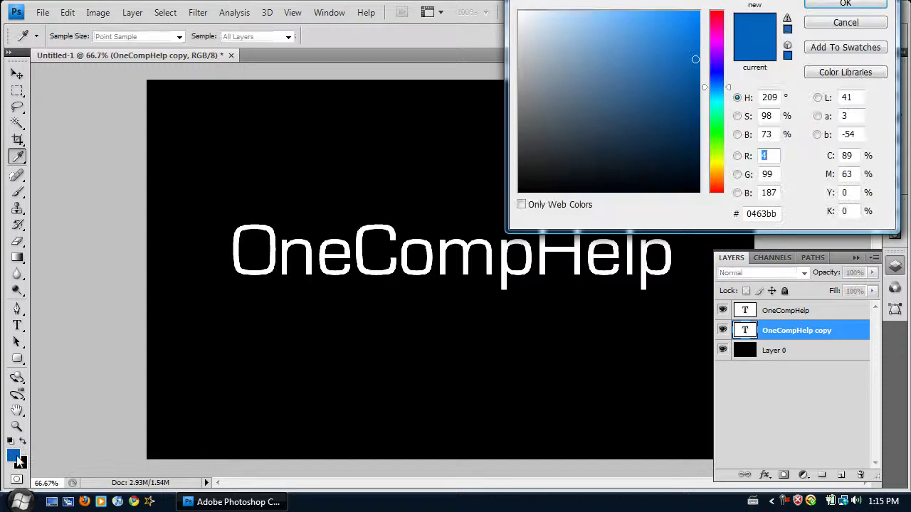
click(777, 213)
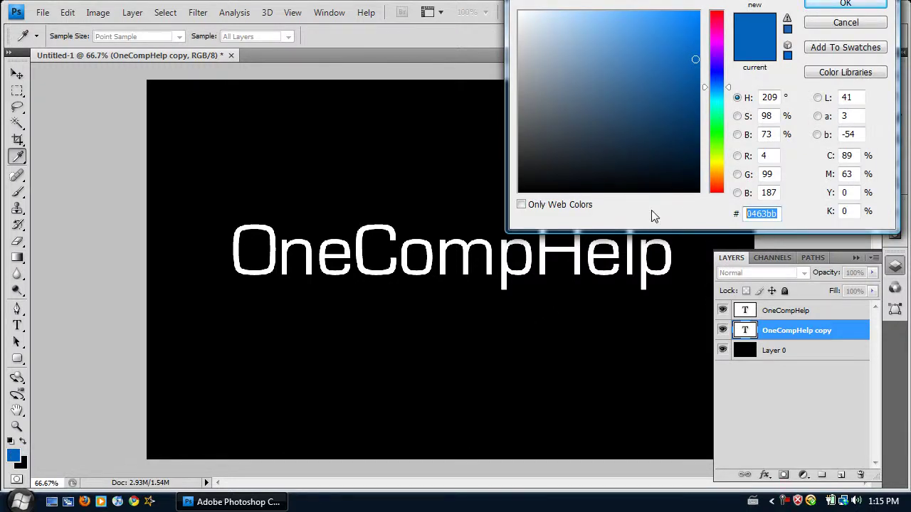
text(67ed)
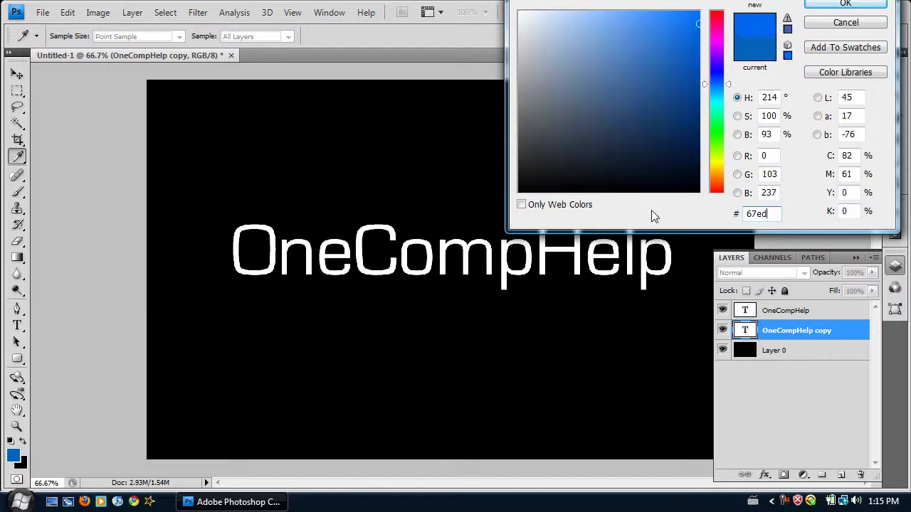
text(f0)
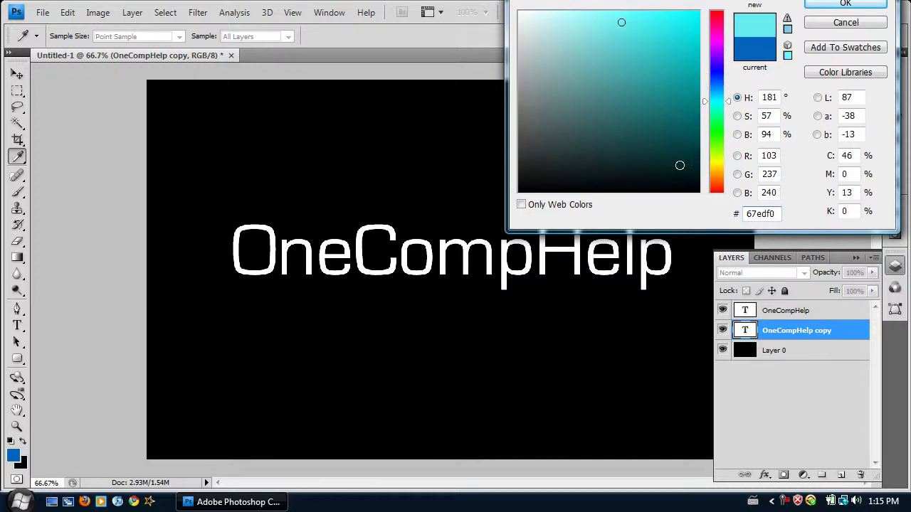
click(827, 9)
key(v)
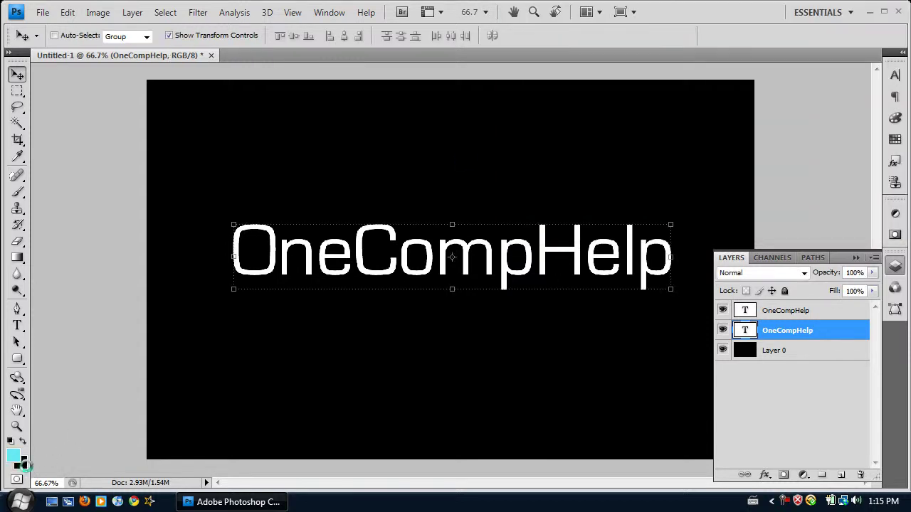
- Set the background colour to deep blue #00429D
click(23, 464)
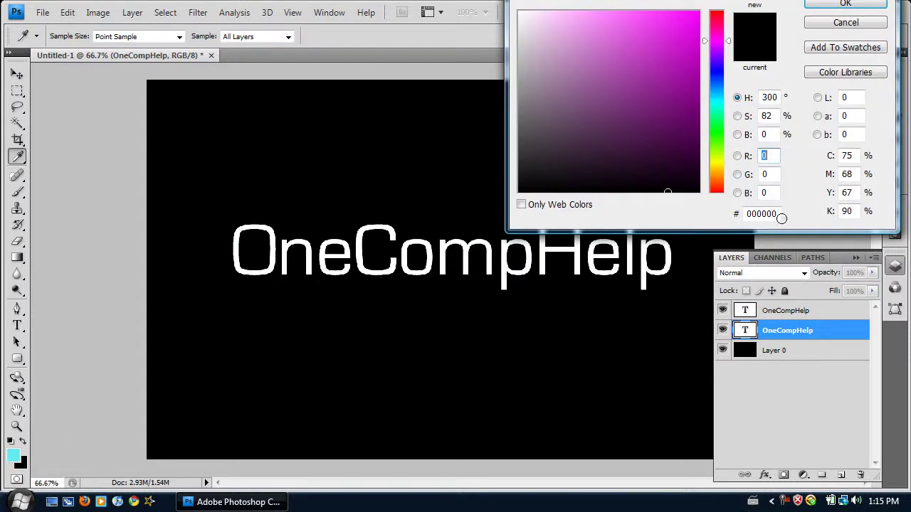
drag(780, 214, 727, 216)
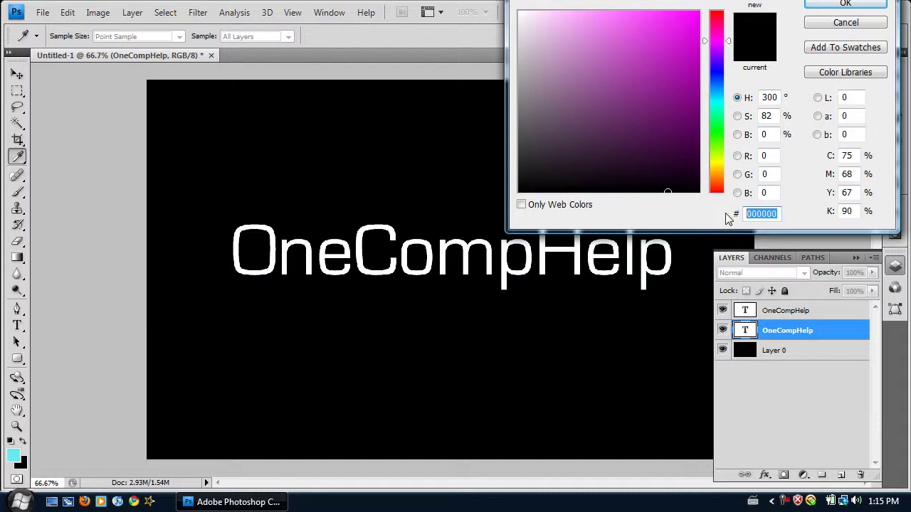
text(002)
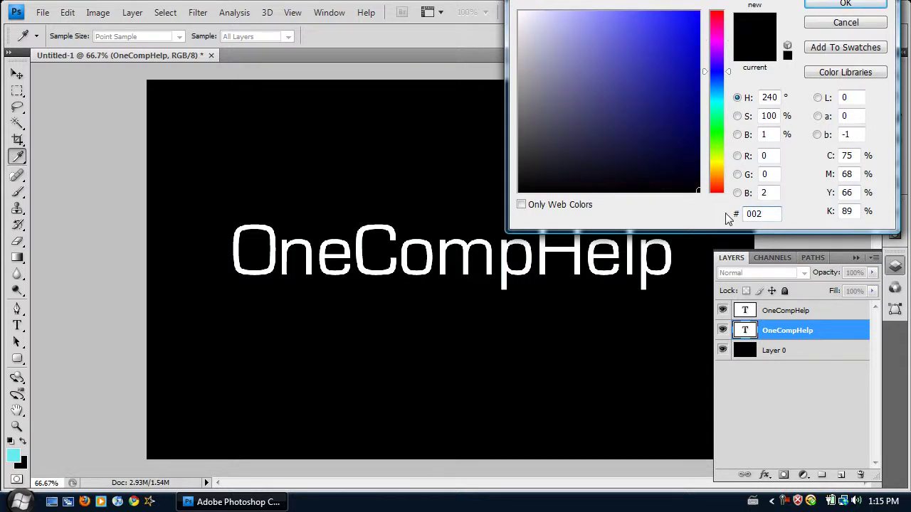
key(BackSpace)
text(429)
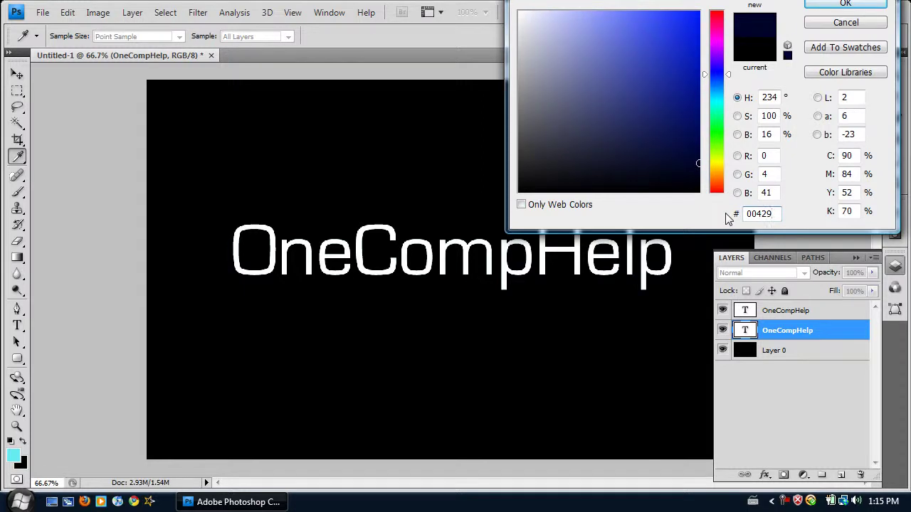
text(D)
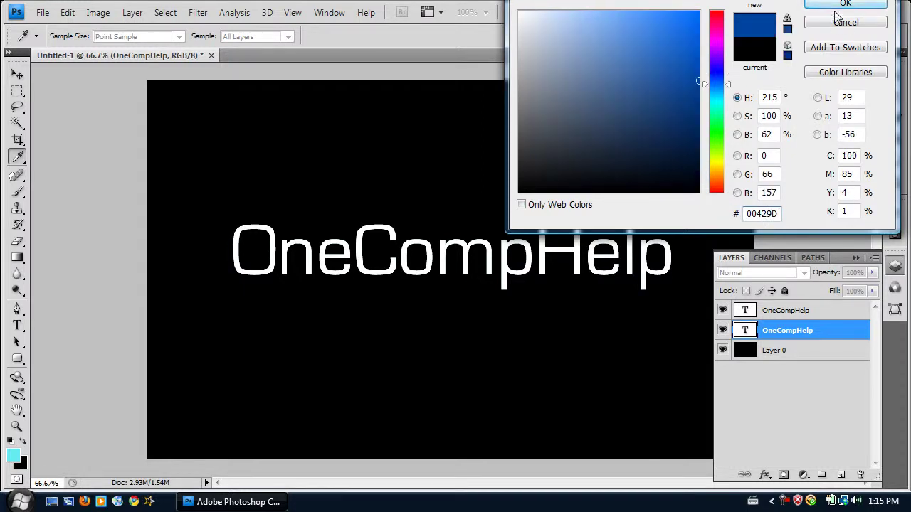
click(846, 5)
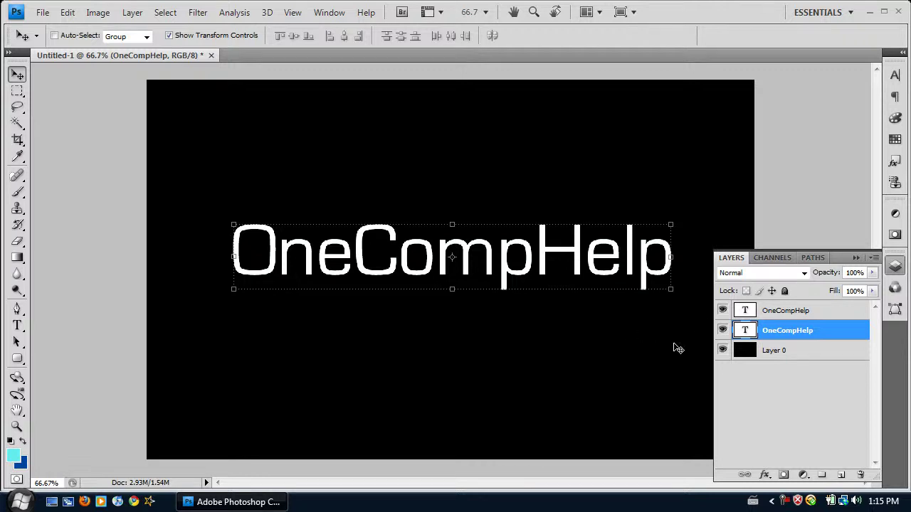
- Add a Foreground to Background gradient overlay to one text copy and move it to the top
click(766, 475)
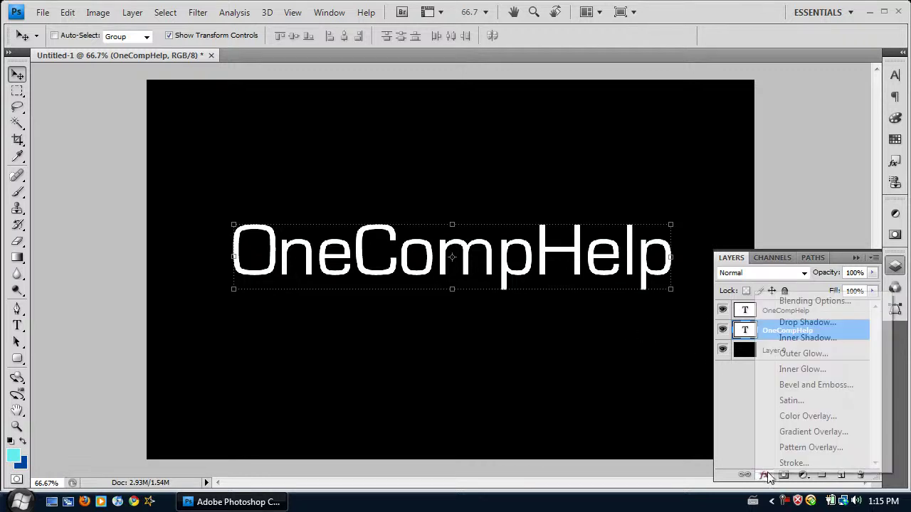
click(808, 432)
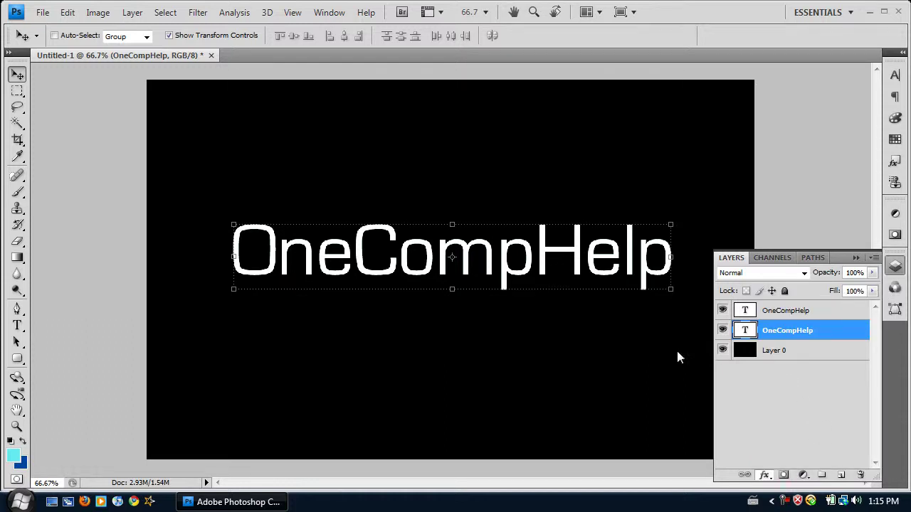
key(h)
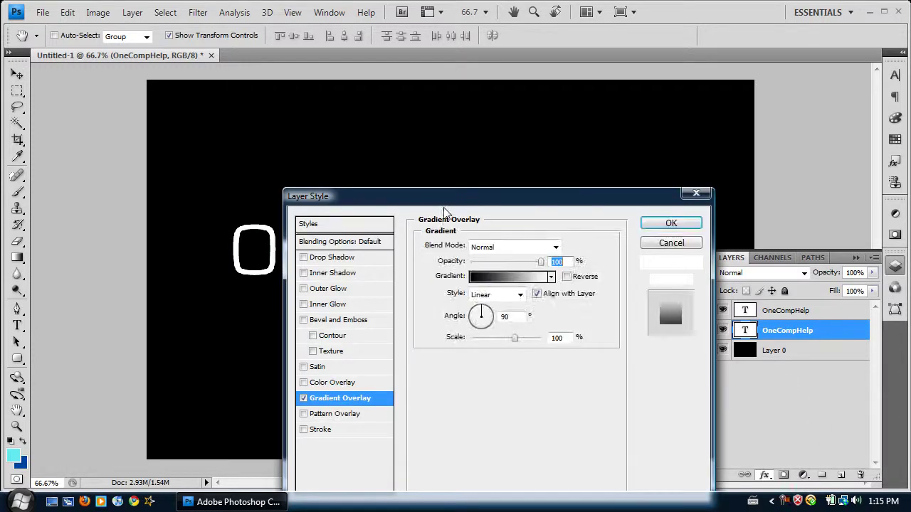
drag(556, 196, 681, 140)
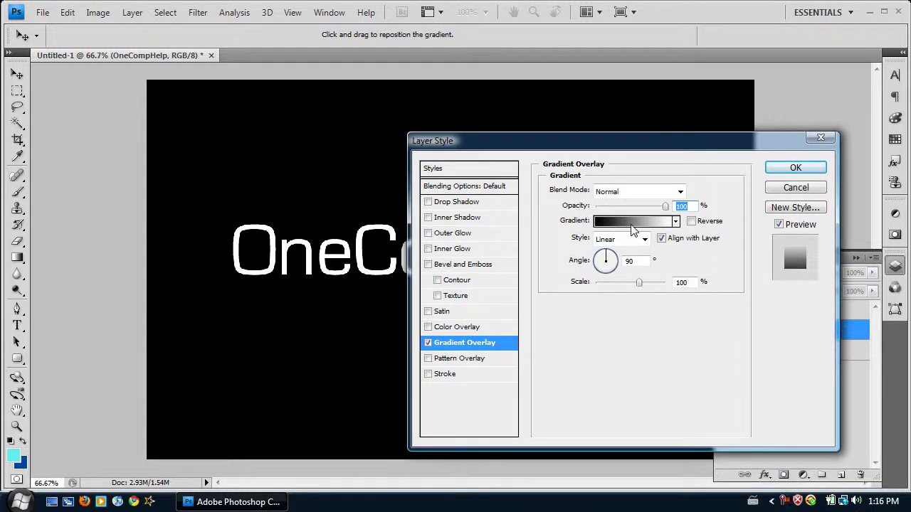
click(632, 227)
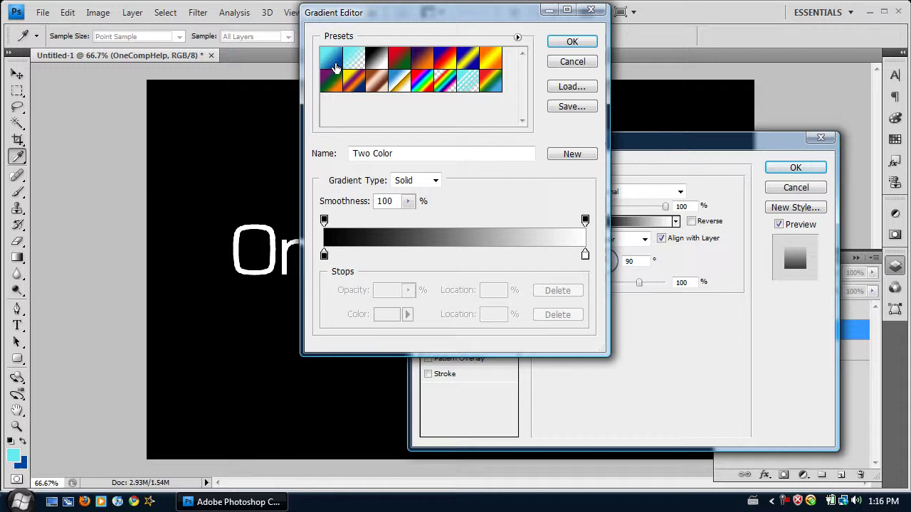
click(335, 64)
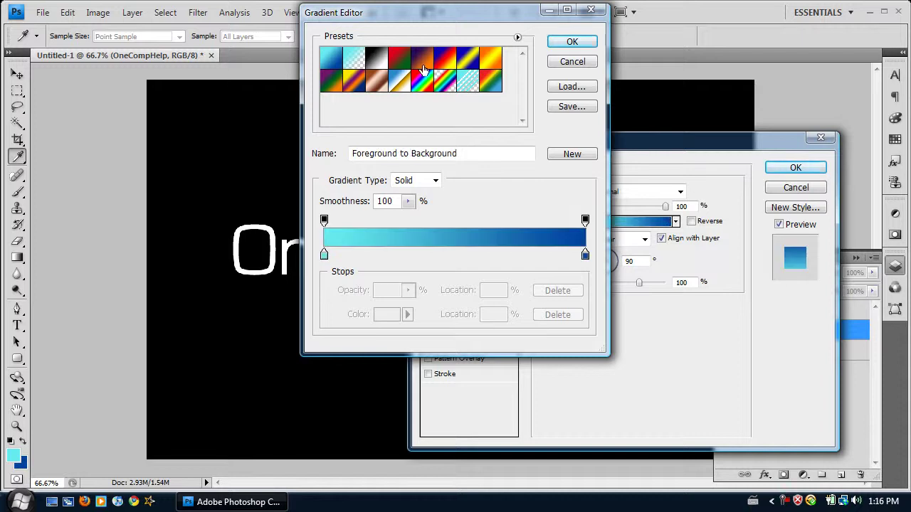
click(572, 43)
click(783, 168)
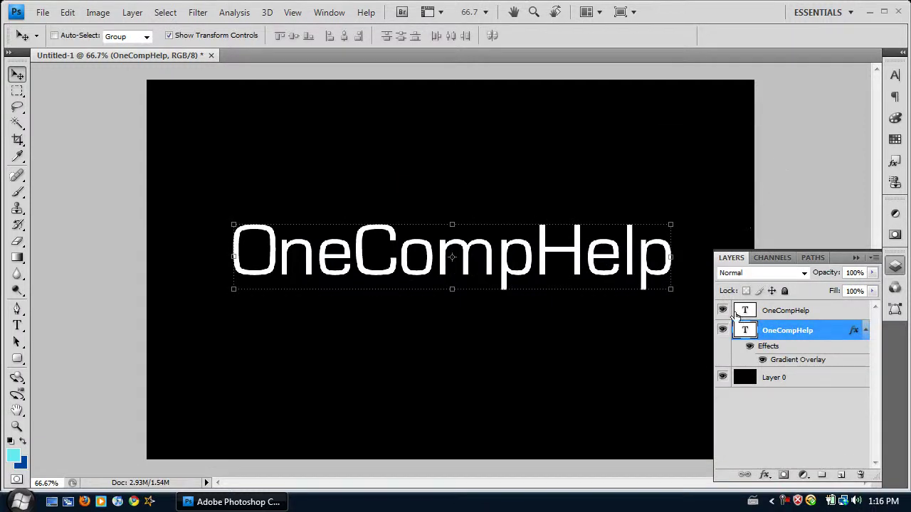
drag(775, 336, 769, 311)
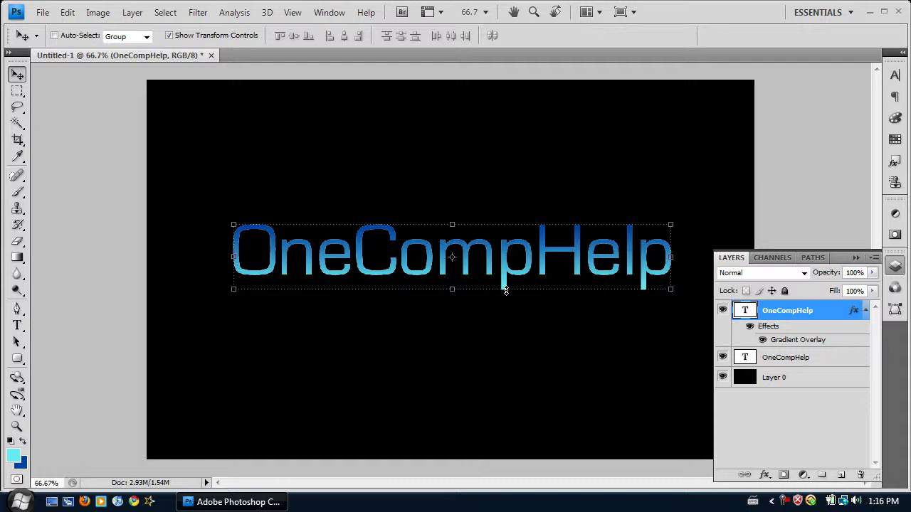
- Rasterize the lower text copy and apply the Wind filter from the right
click(801, 365)
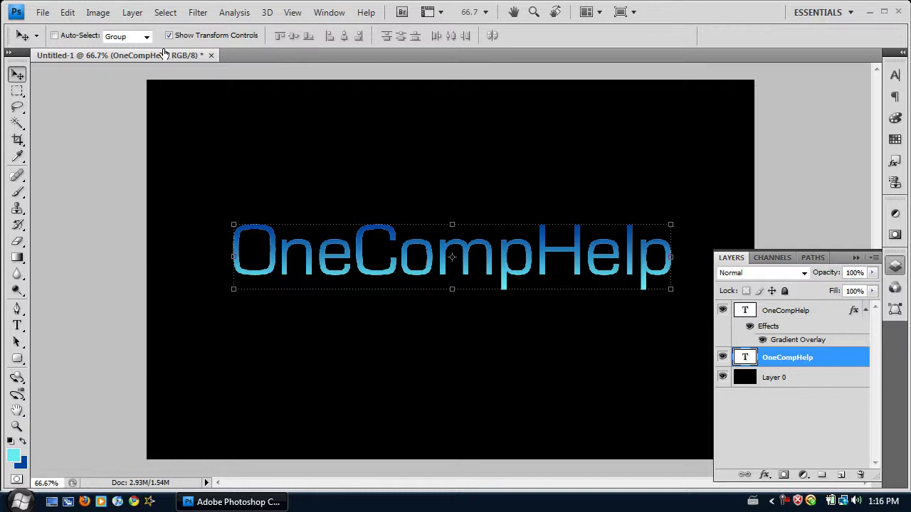
click(206, 12)
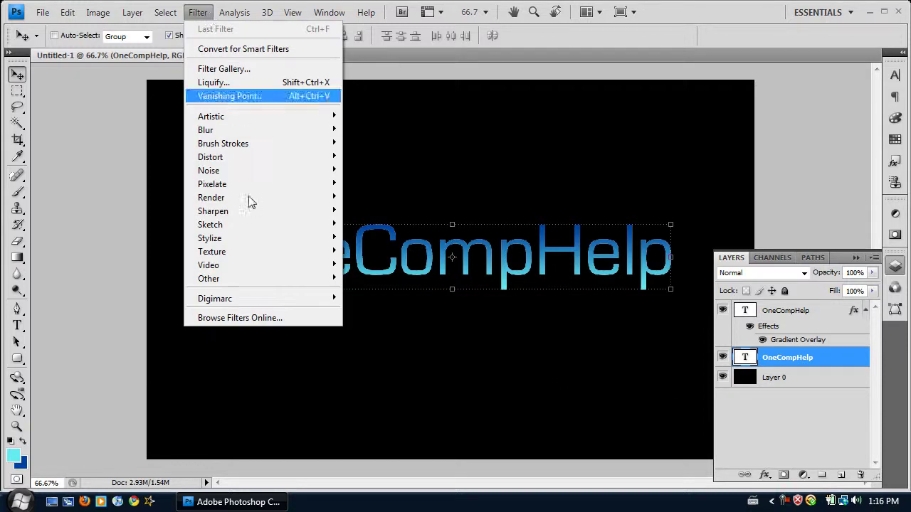
mouse_move(229, 242)
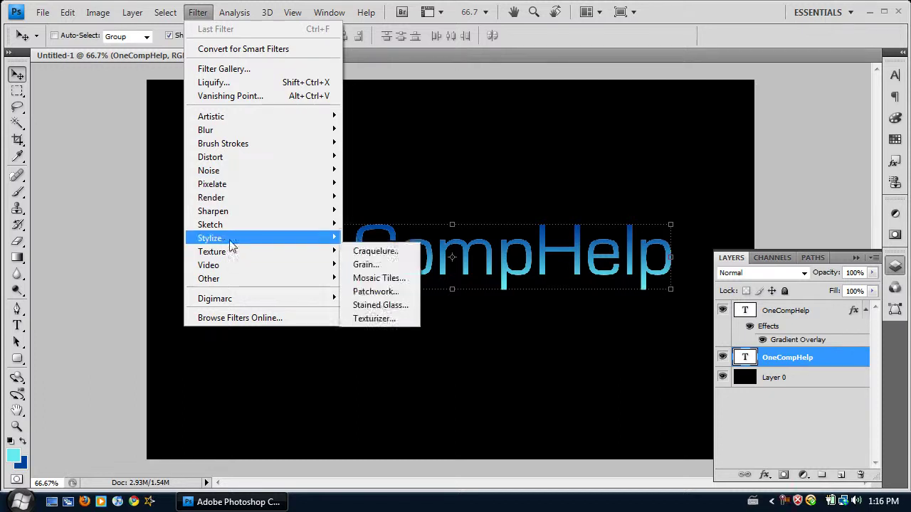
click(374, 346)
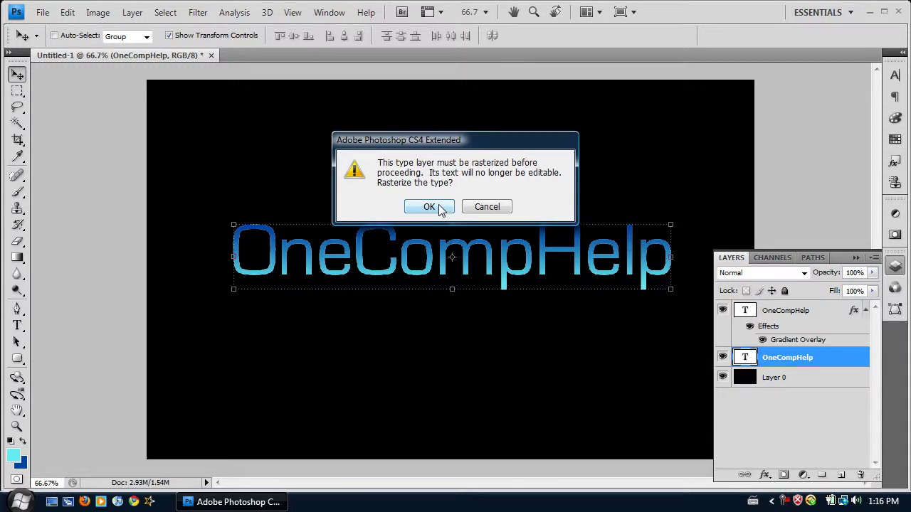
click(430, 207)
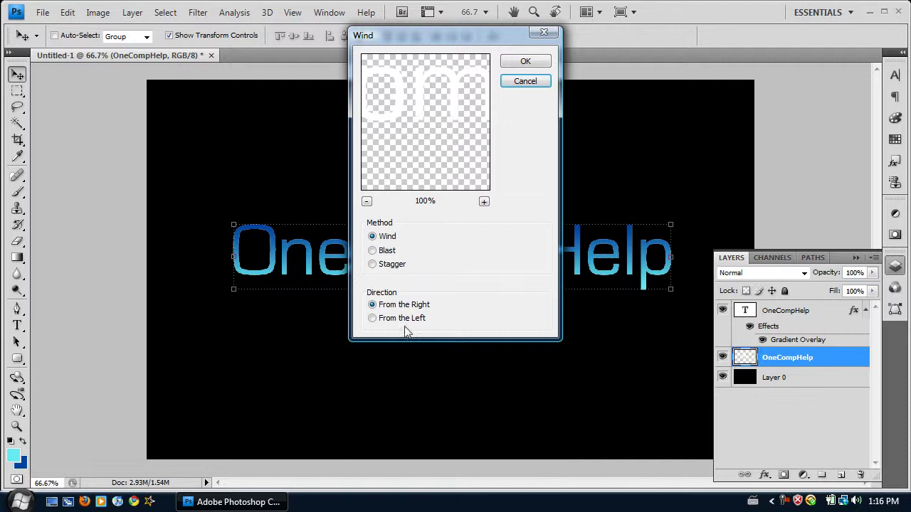
click(511, 63)
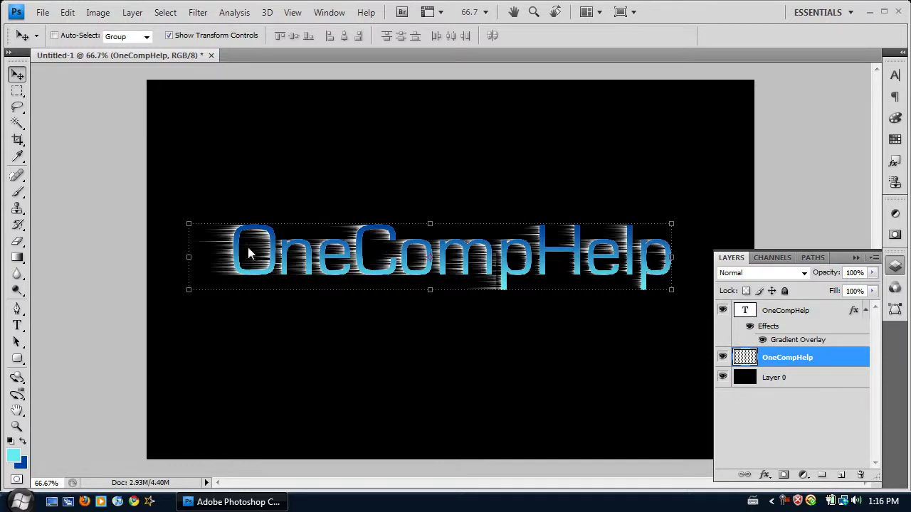
- Apply the Wind filter again with direction From the Left
click(205, 13)
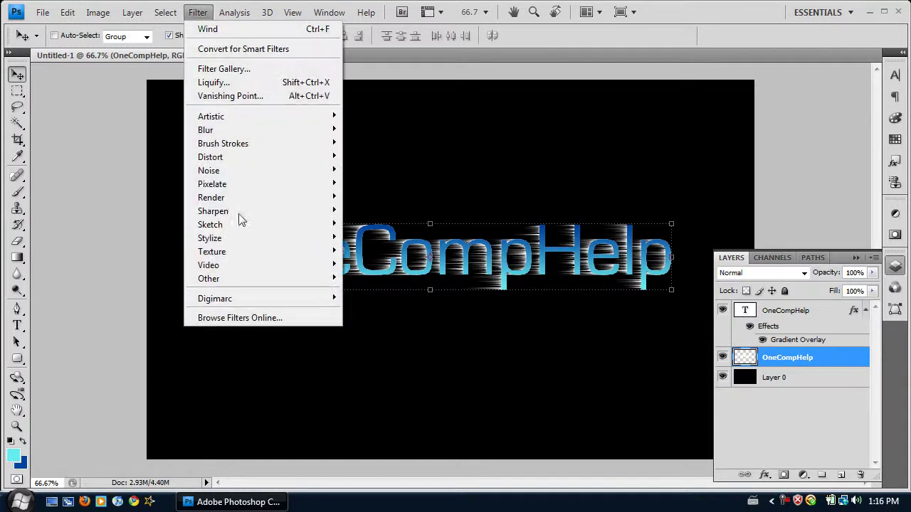
mouse_move(232, 241)
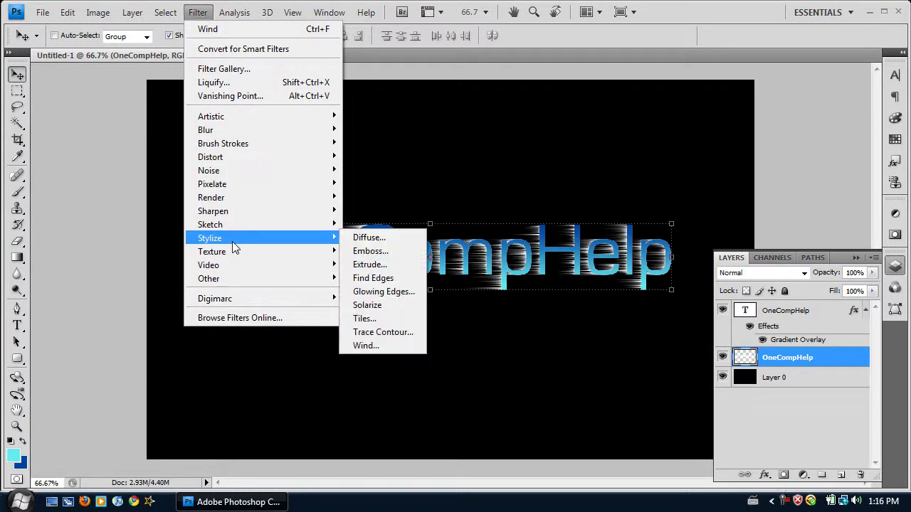
click(371, 346)
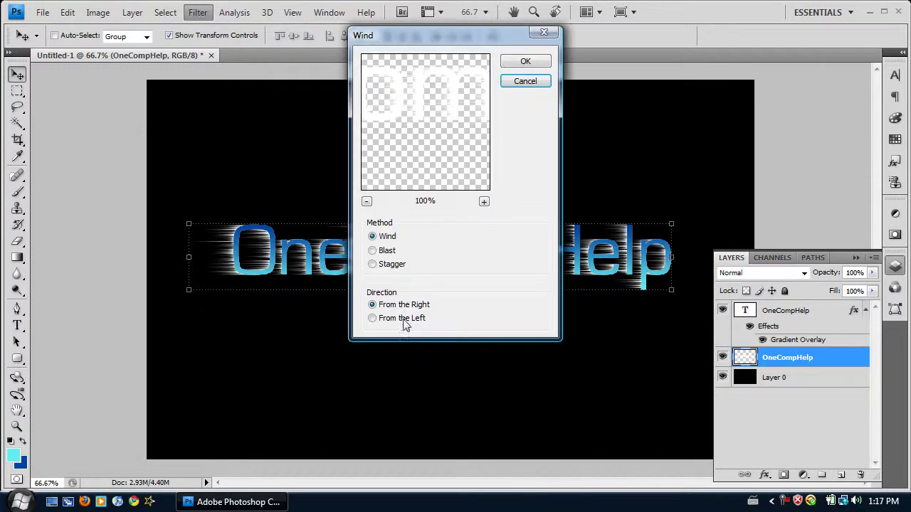
click(404, 320)
click(526, 60)
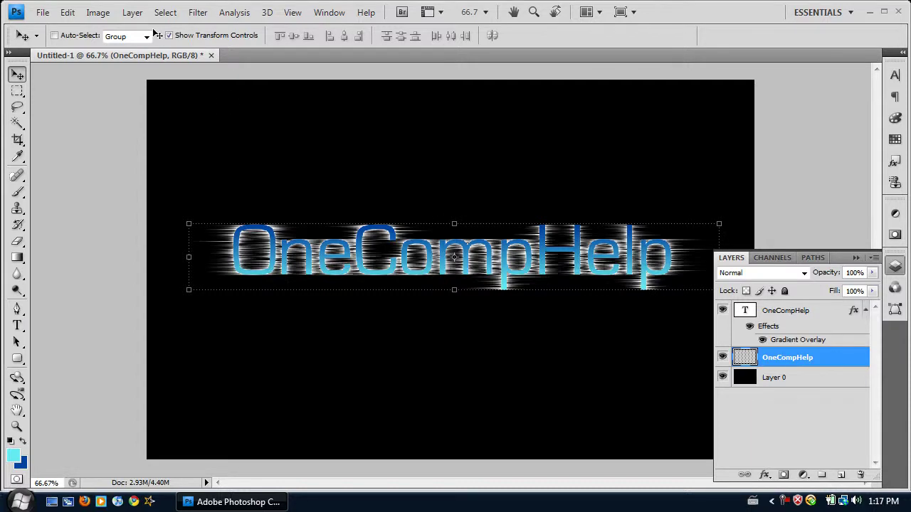
- Rotate the canvas 90° clockwise so the text stands vertical
click(98, 13)
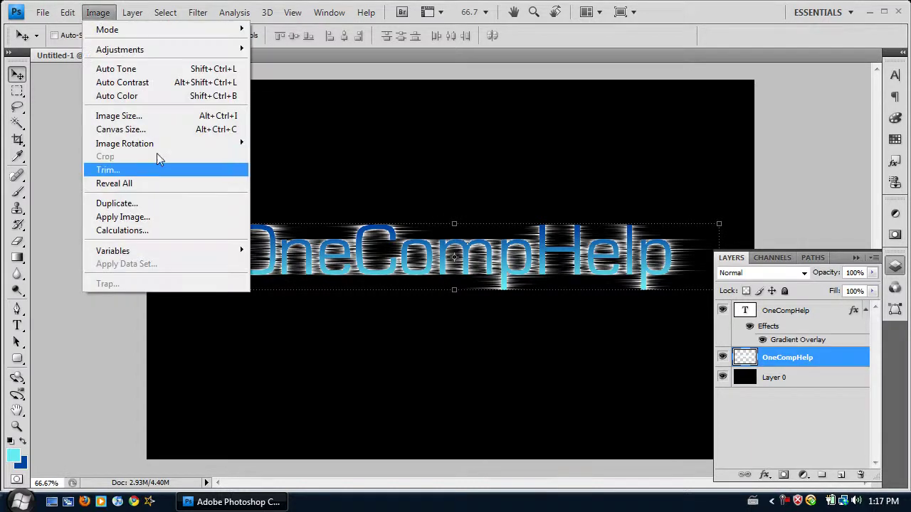
mouse_move(162, 142)
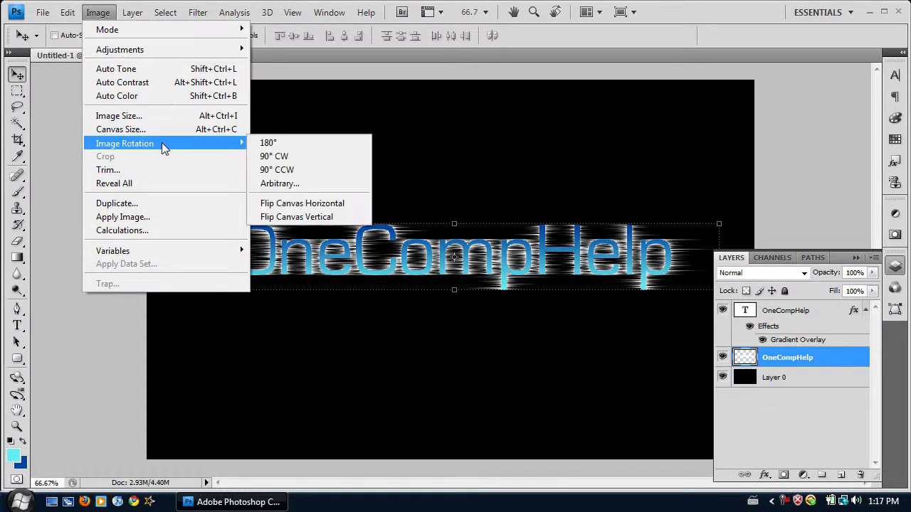
click(315, 156)
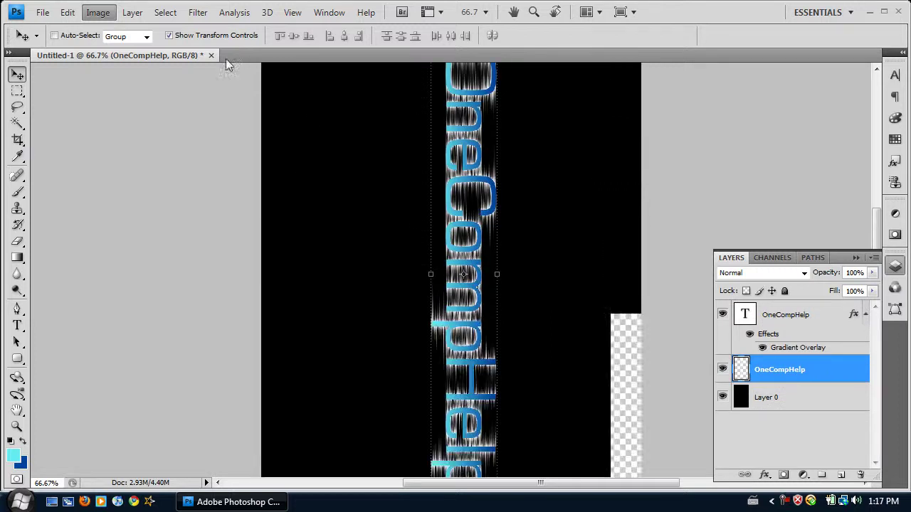
- Apply Wind to the rotated text and repeat it with Ctrl+F
click(198, 12)
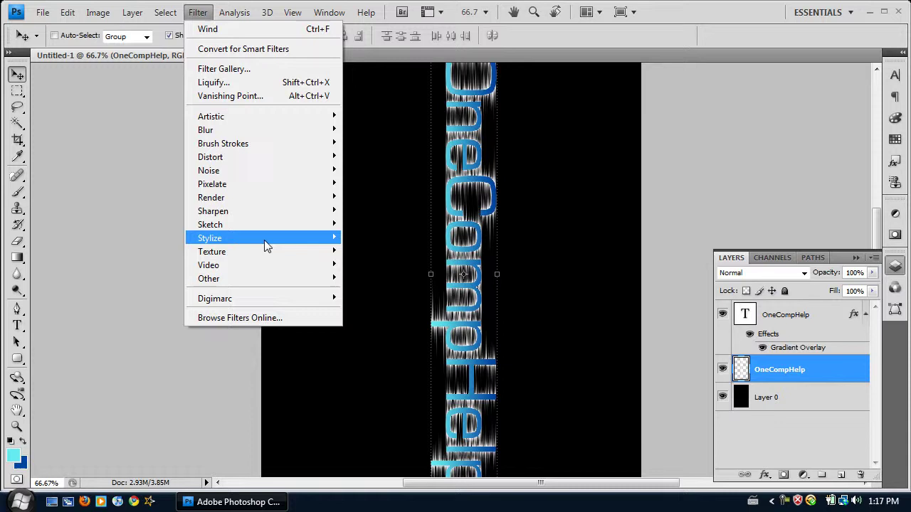
mouse_move(264, 239)
click(365, 345)
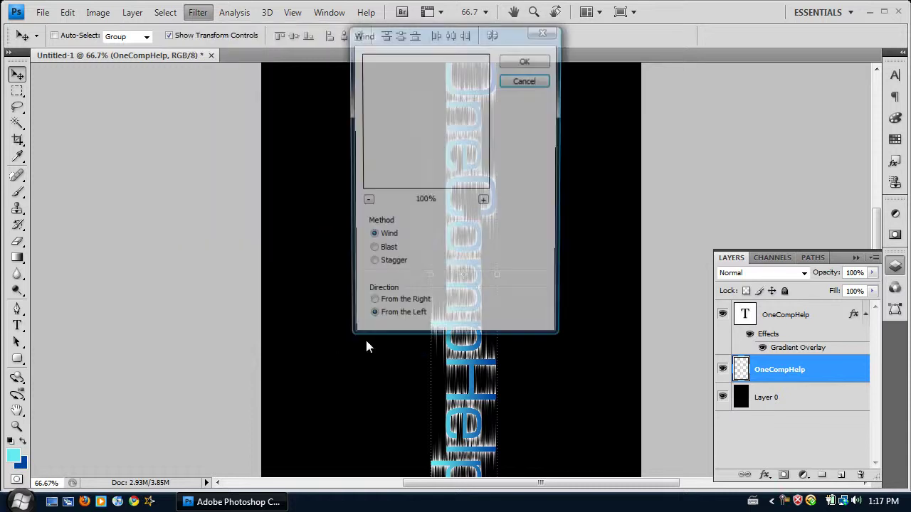
click(523, 66)
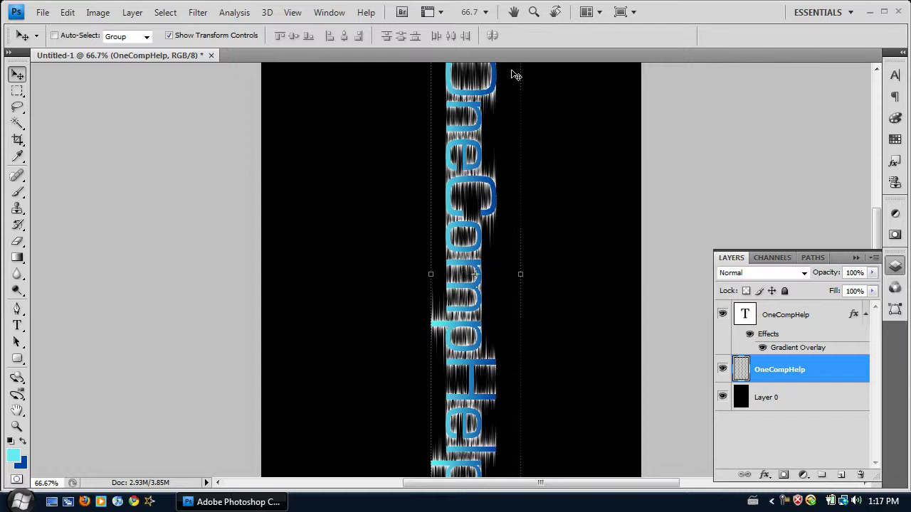
key(ctrl+f)
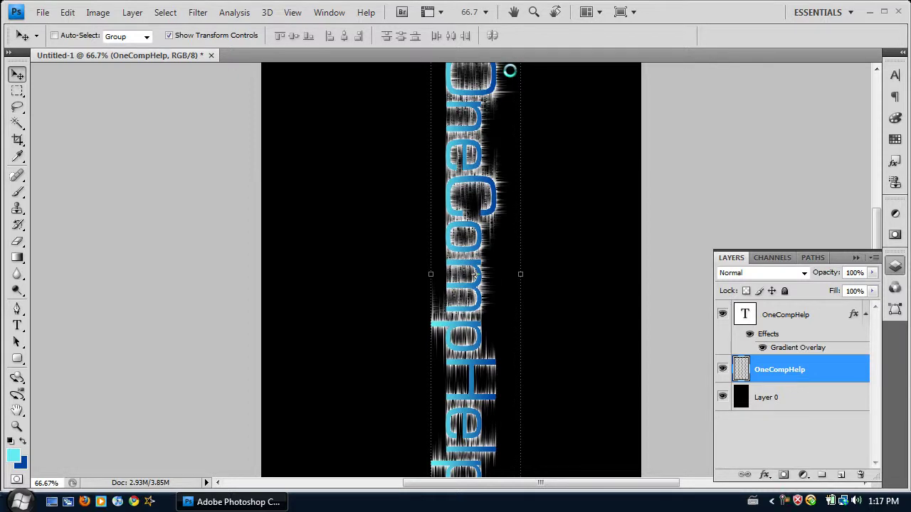
- Apply another Wind pass with direction From the Right
click(191, 14)
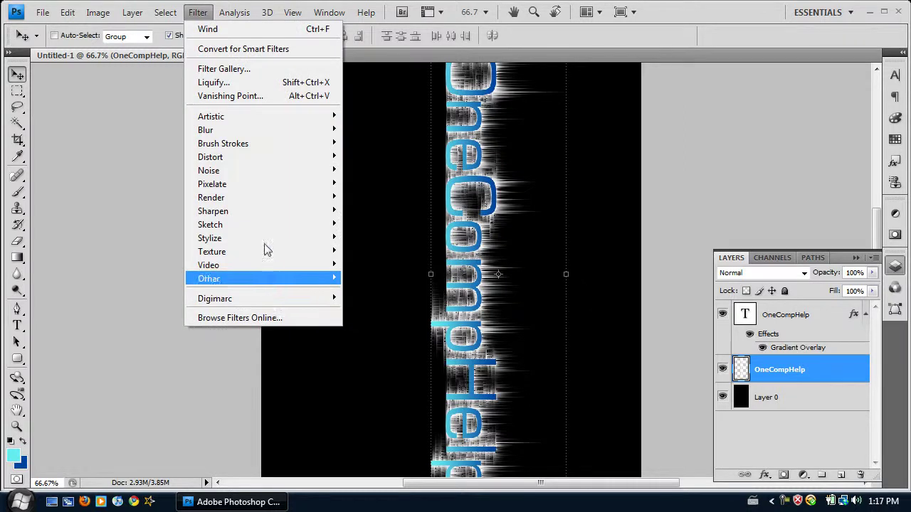
mouse_move(262, 237)
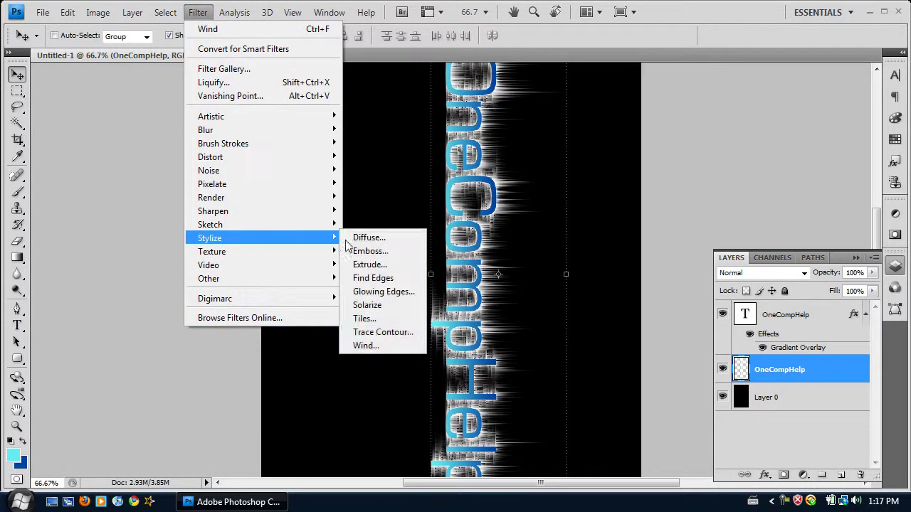
click(378, 346)
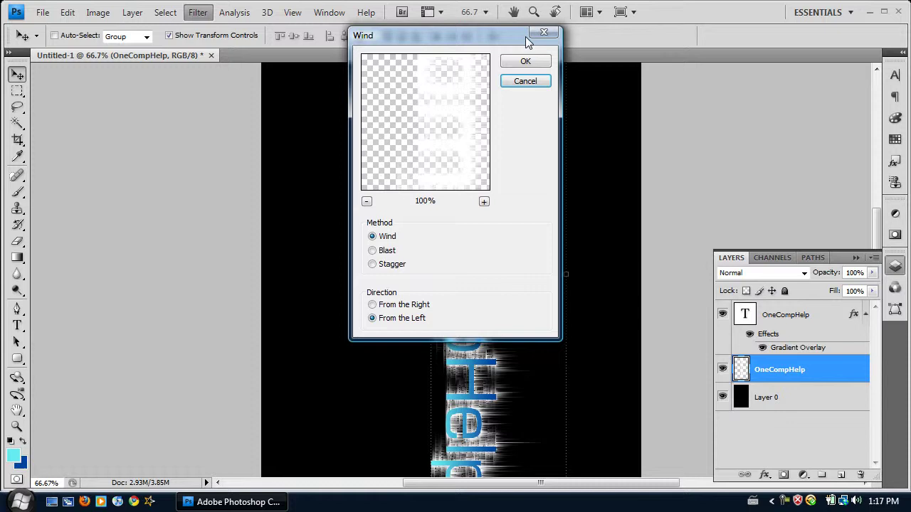
key(alt+r)
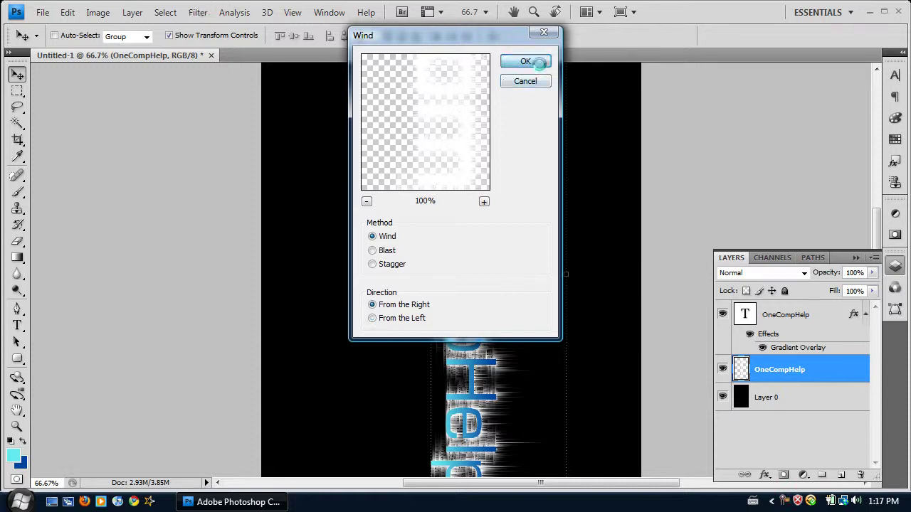
click(539, 62)
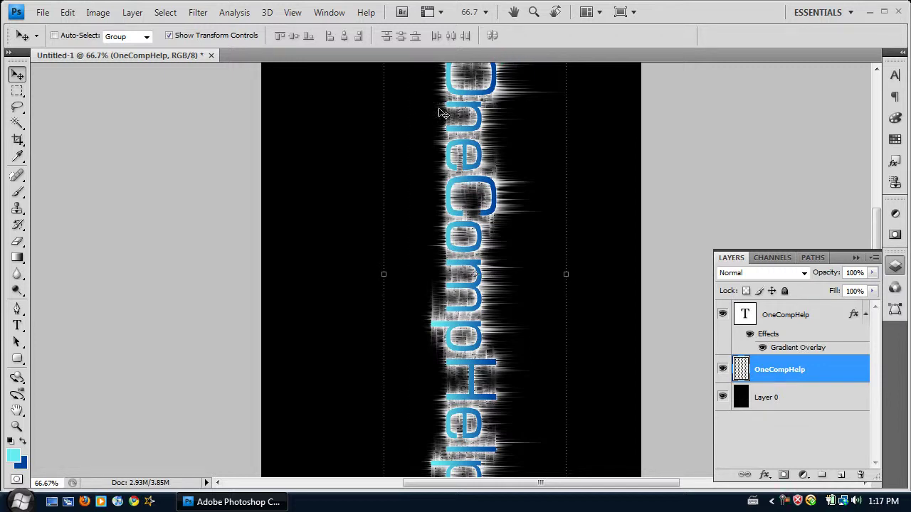
- Apply Image Rotation 90° CCW to return OneCompHelp to horizontal
click(99, 14)
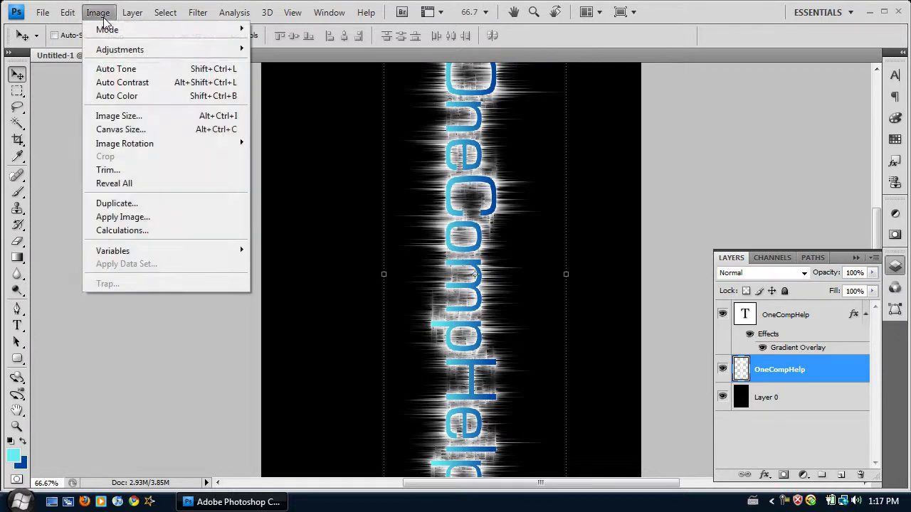
mouse_move(172, 61)
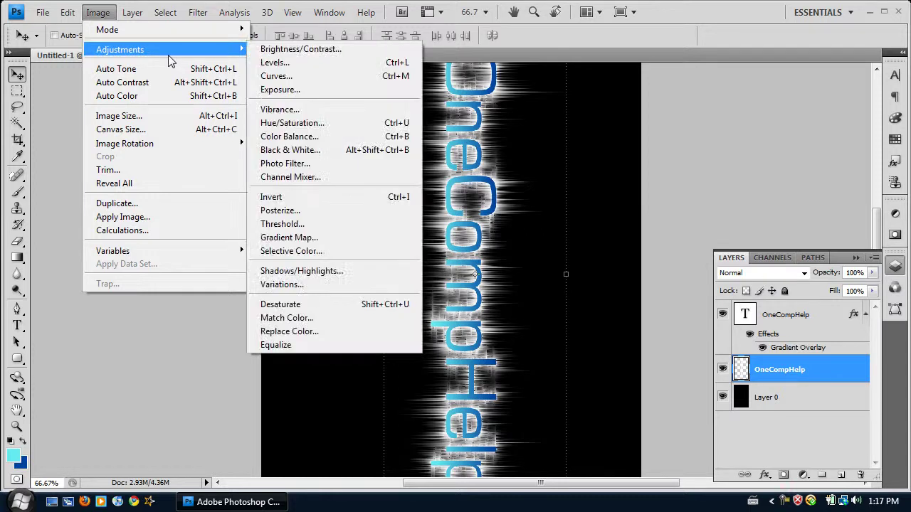
mouse_move(223, 143)
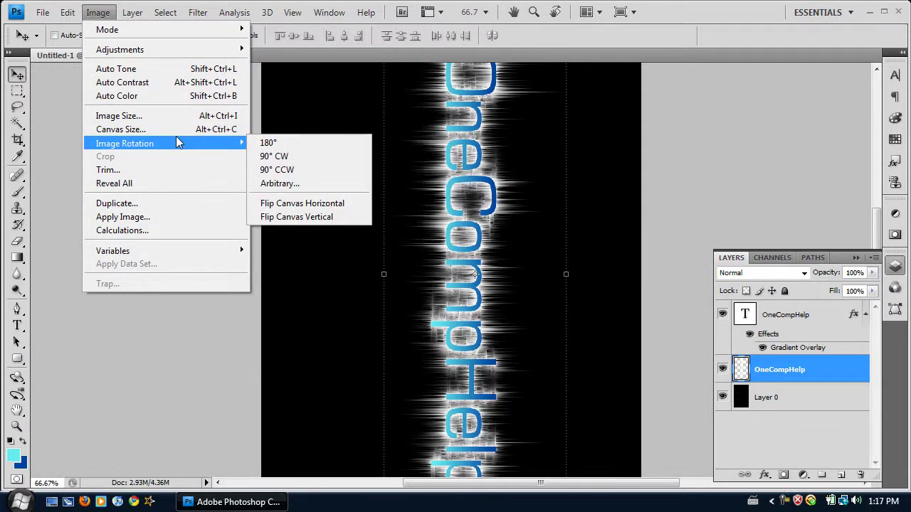
click(301, 169)
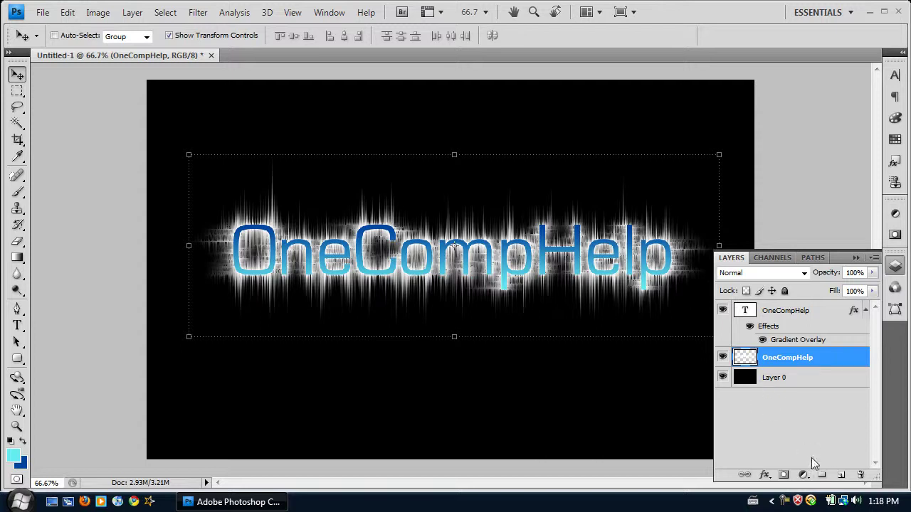
- Add Layer 1 with a vertical cyan-to-blue gradient over the letters, clipped to the streaked text
click(841, 475)
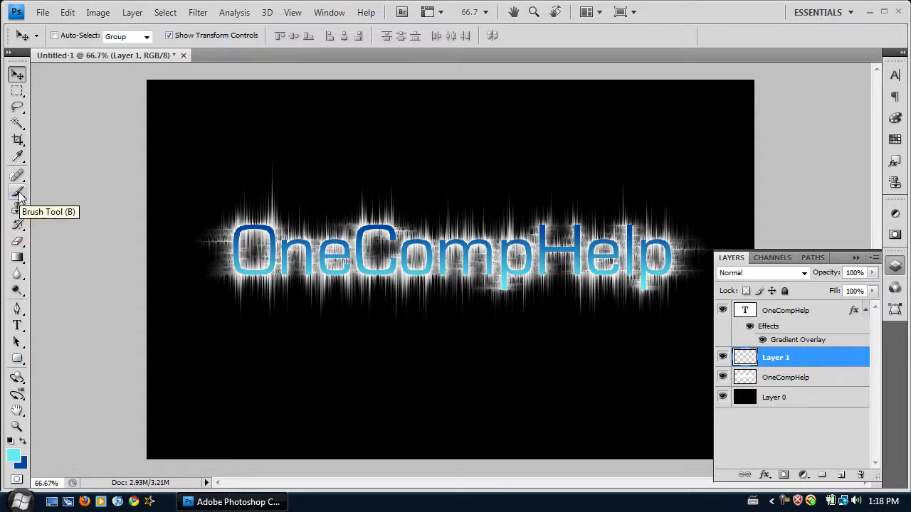
click(17, 258)
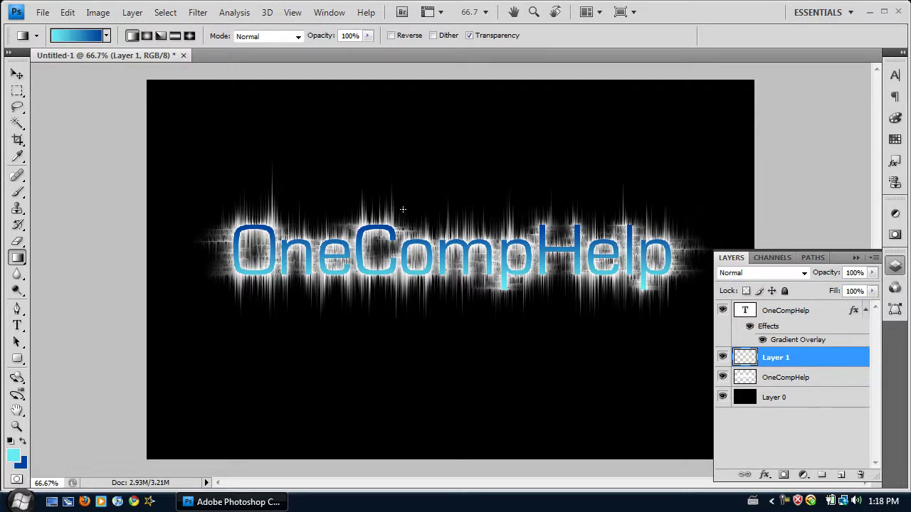
drag(403, 209, 402, 277)
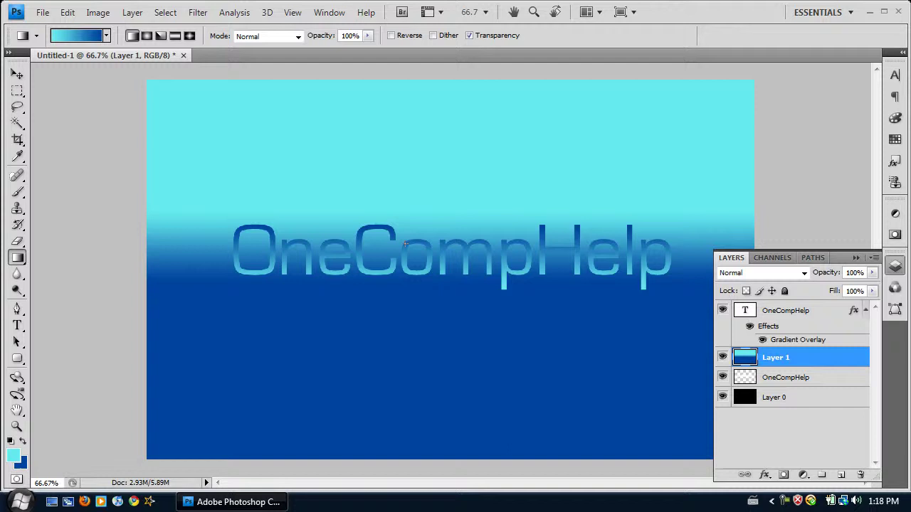
drag(401, 285, 415, 213)
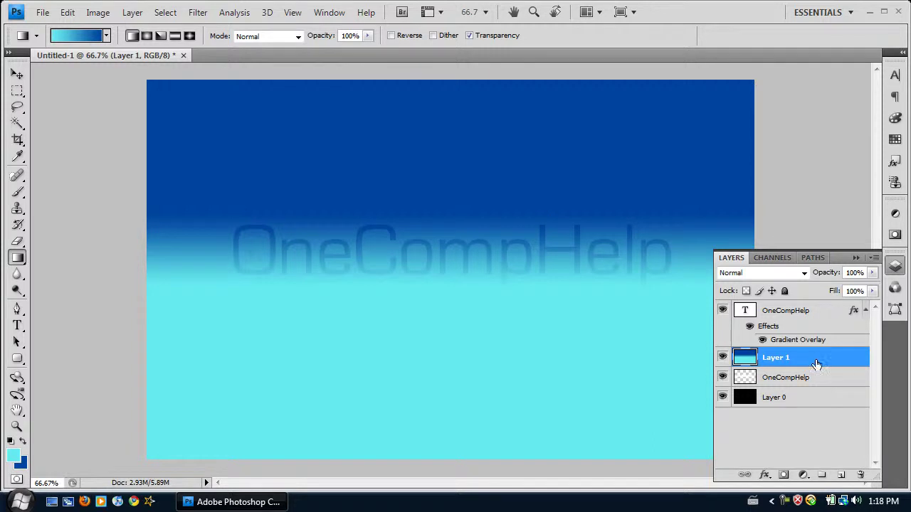
mouse_move(817, 364)
mouse_down()
mouse_move(820, 371)
mouse_move(796, 365)
mouse_move(812, 366)
mouse_up()
alt+click(812, 365)
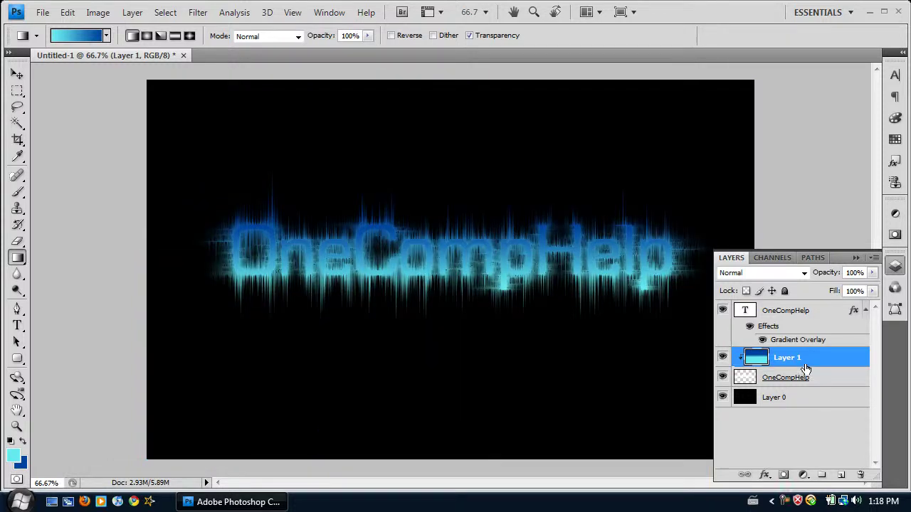
- Give the OneCompHelp text layer a 1 px outside stroke in near-white #fafafa
click(788, 327)
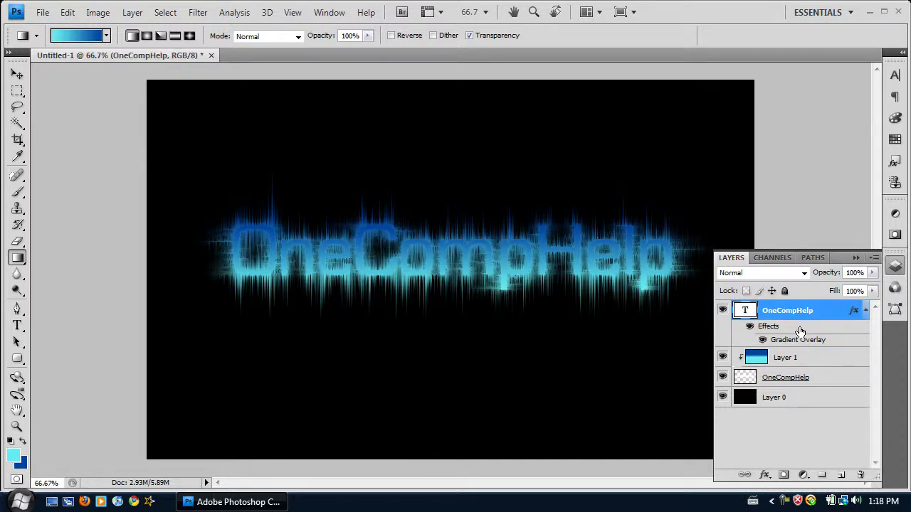
double_click(800, 332)
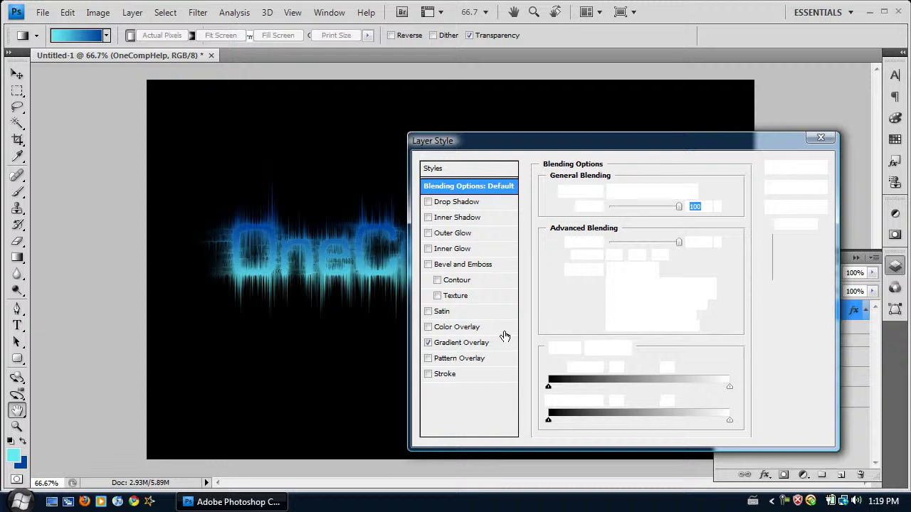
click(428, 375)
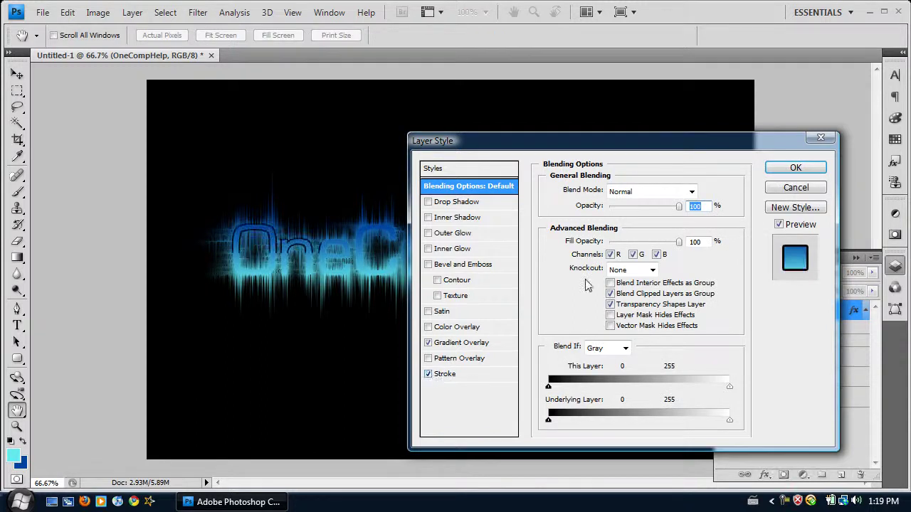
click(473, 375)
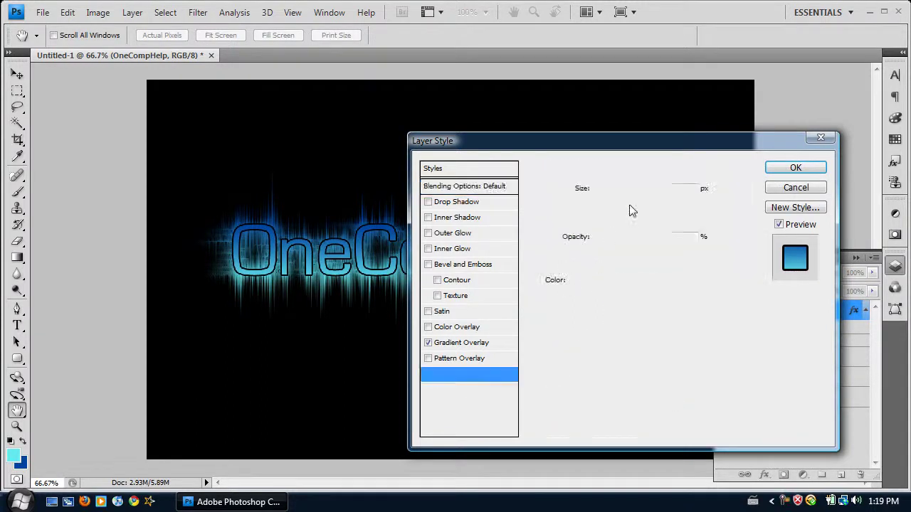
double_click(680, 189)
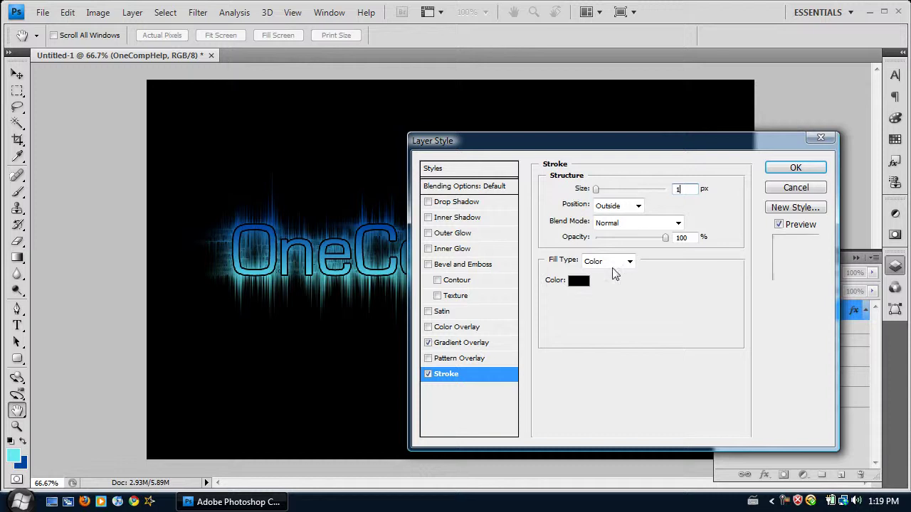
click(578, 280)
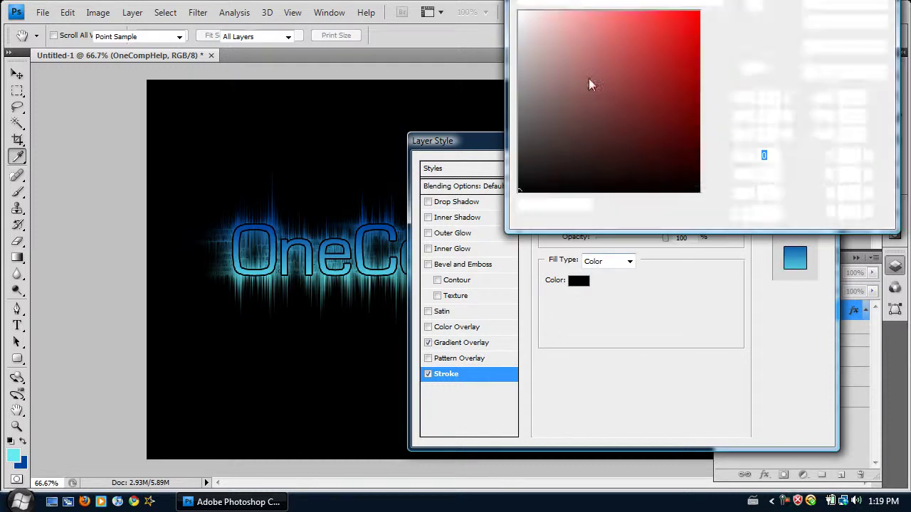
click(592, 65)
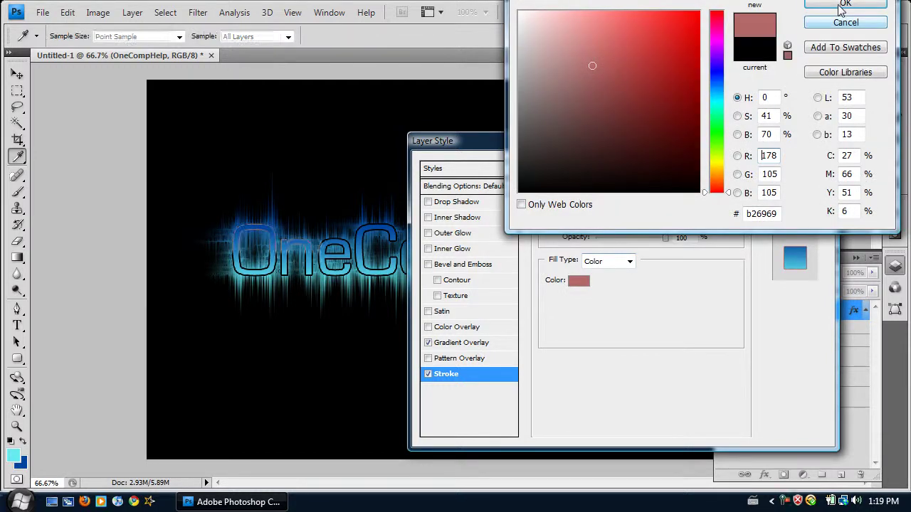
drag(551, 56, 519, 14)
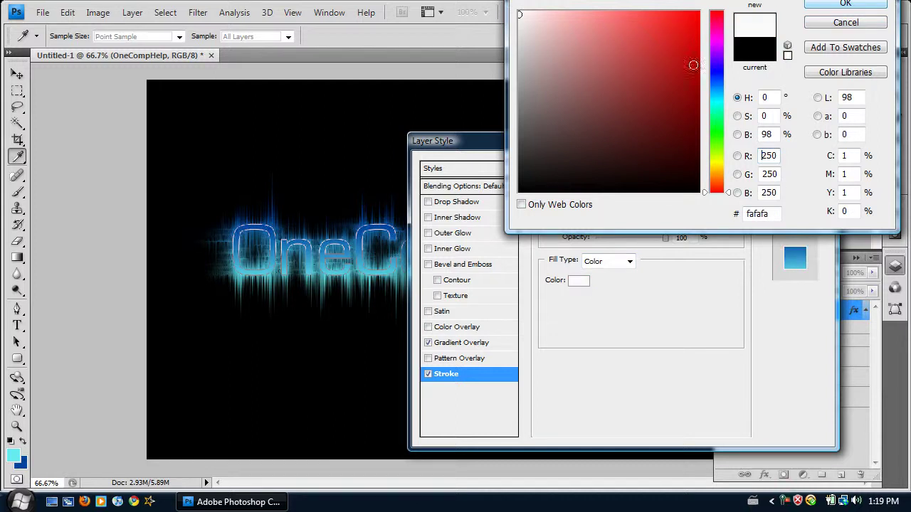
key(space)
click(855, 23)
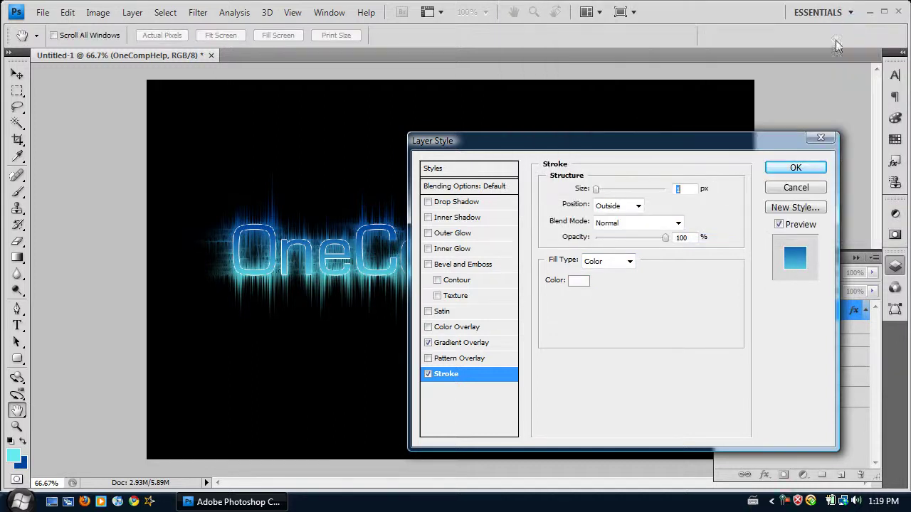
click(788, 173)
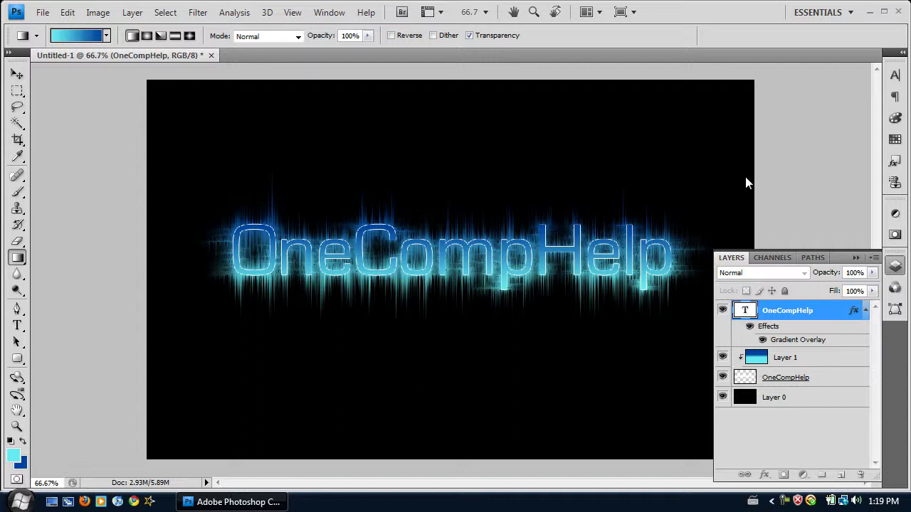
- Cycle the screen mode with F to show the finished glowing OneCompHelp artwork without panels
key(f)
key(f)
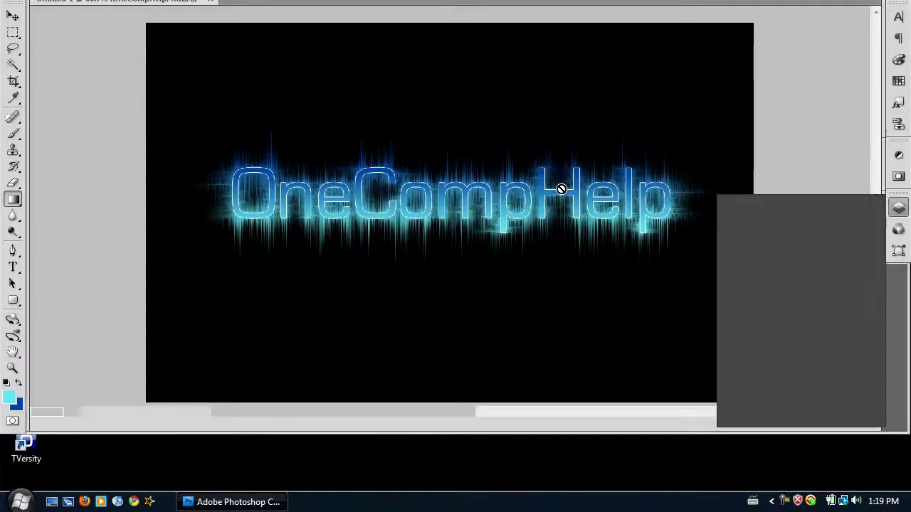